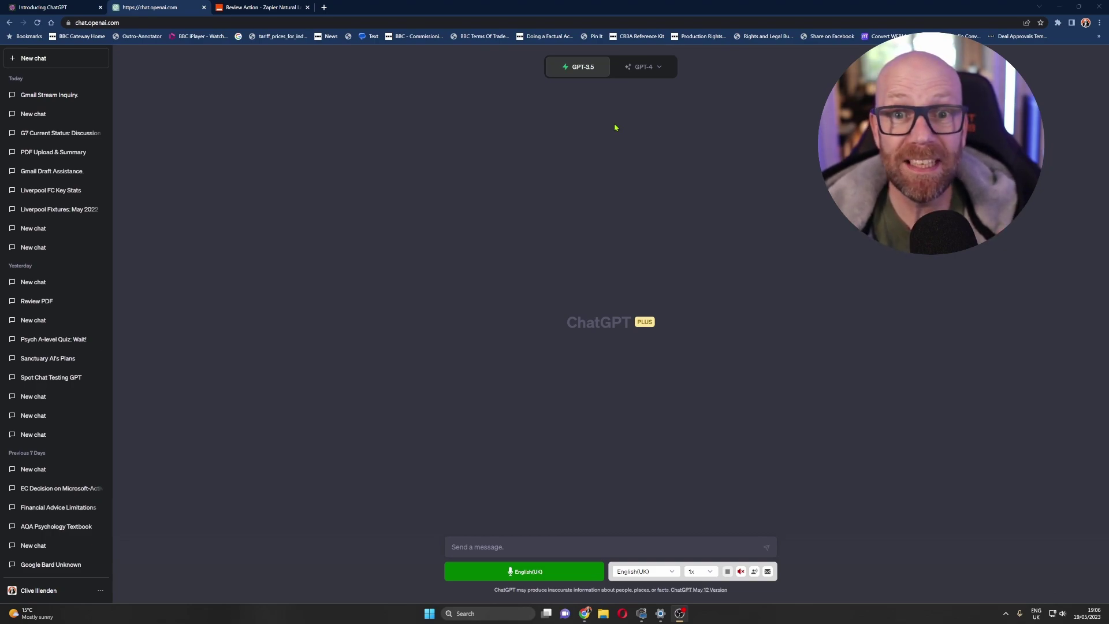
- Pick GPT-4 for the new chat and open Settings from the account menu
mouse_move(649, 70)
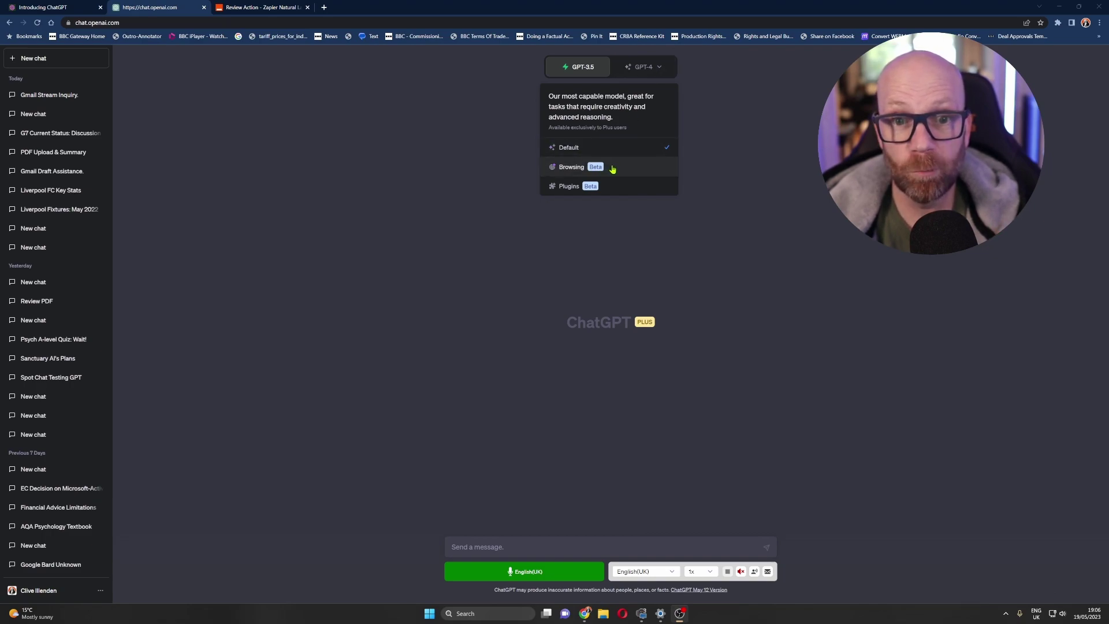
left_click(633, 72)
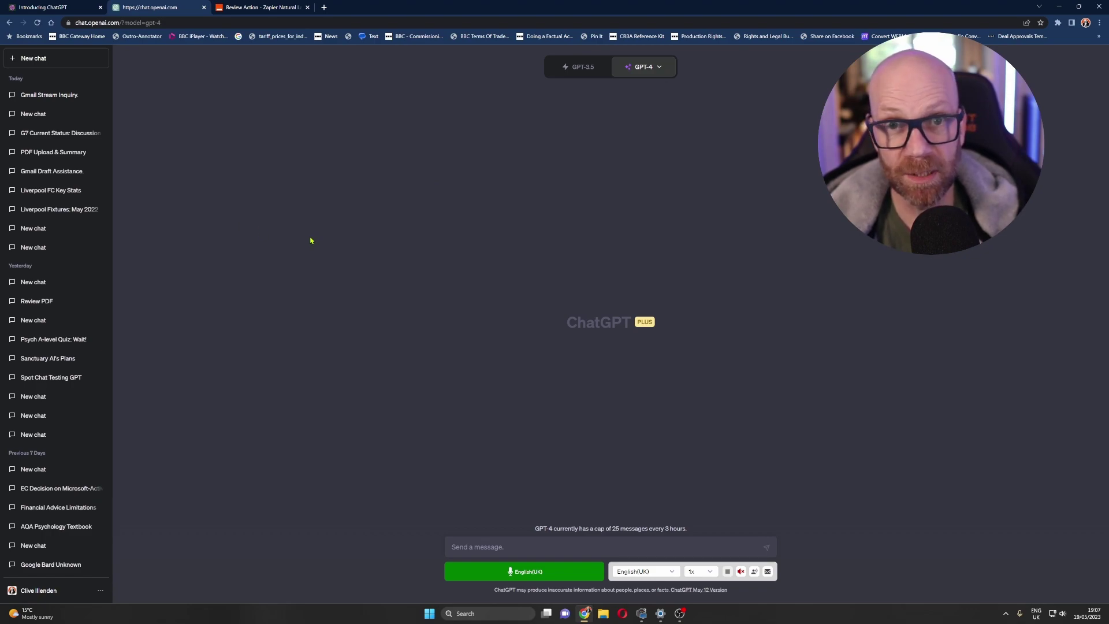
scroll(109, 279, "down", 6)
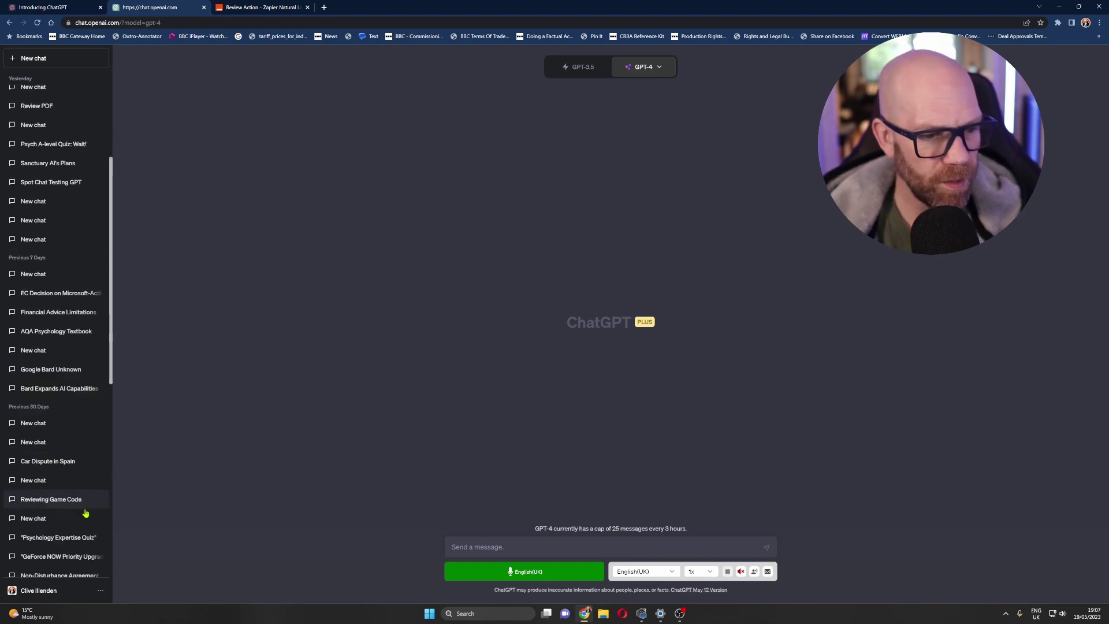
left_click(100, 595)
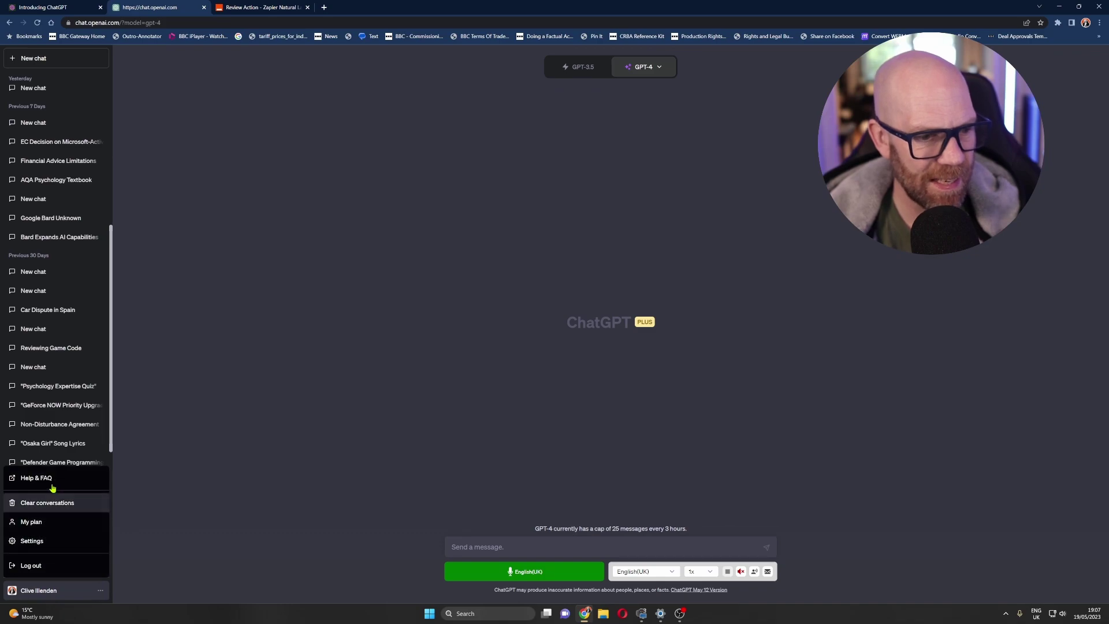
left_click(32, 540)
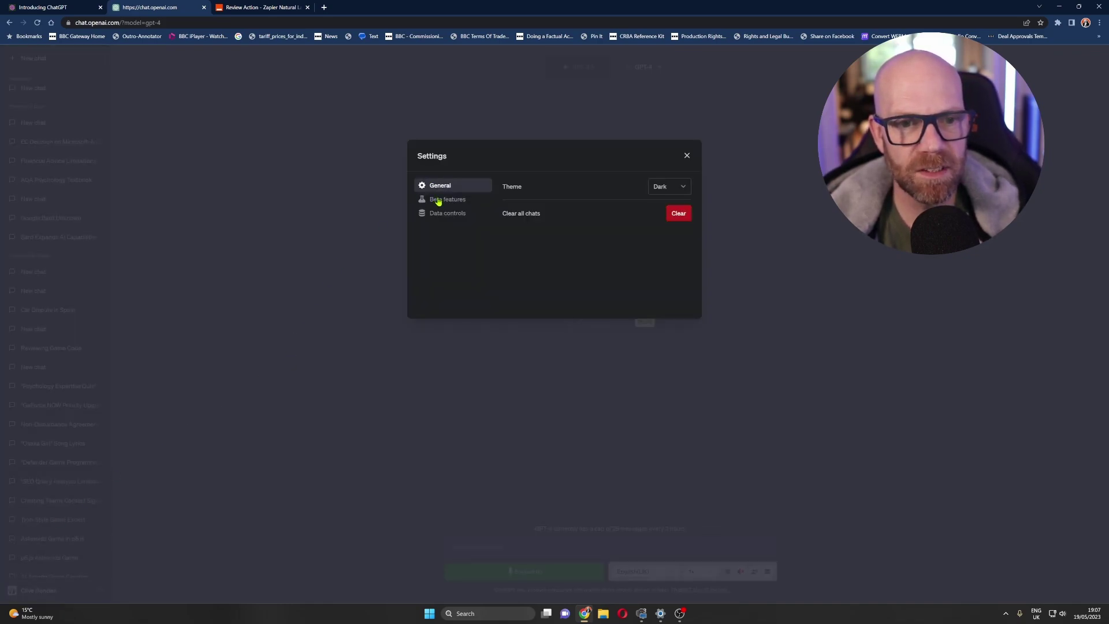
- In Beta features, switch Web browsing and Plugins on, then close the dialog
left_click(439, 201)
left_click(677, 214)
left_click(678, 215)
left_click(688, 216)
left_click(687, 216)
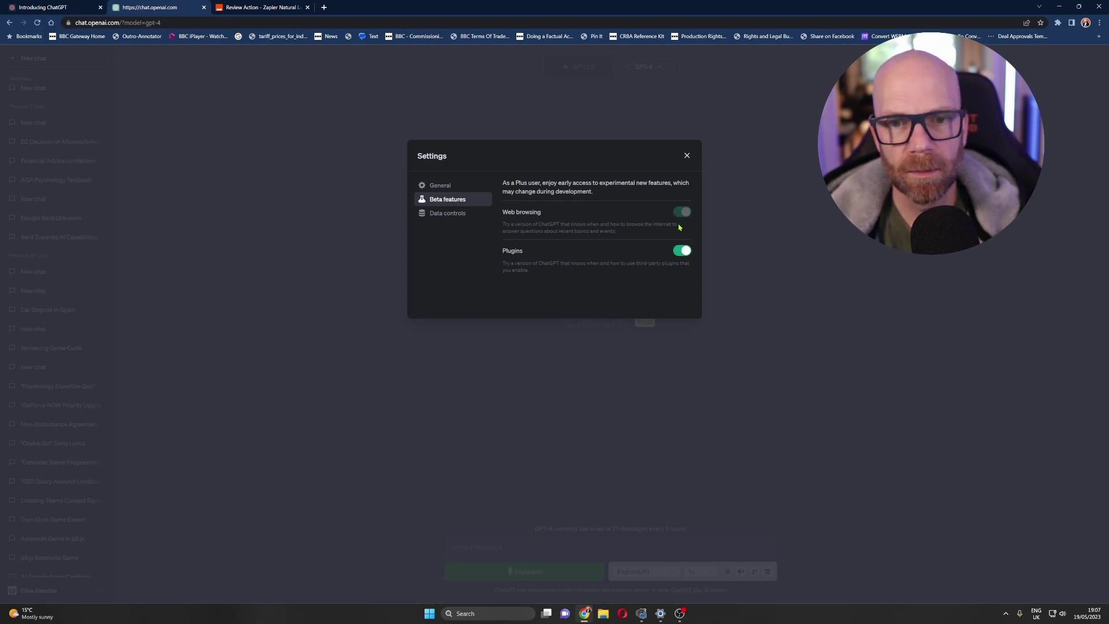
left_click(684, 253)
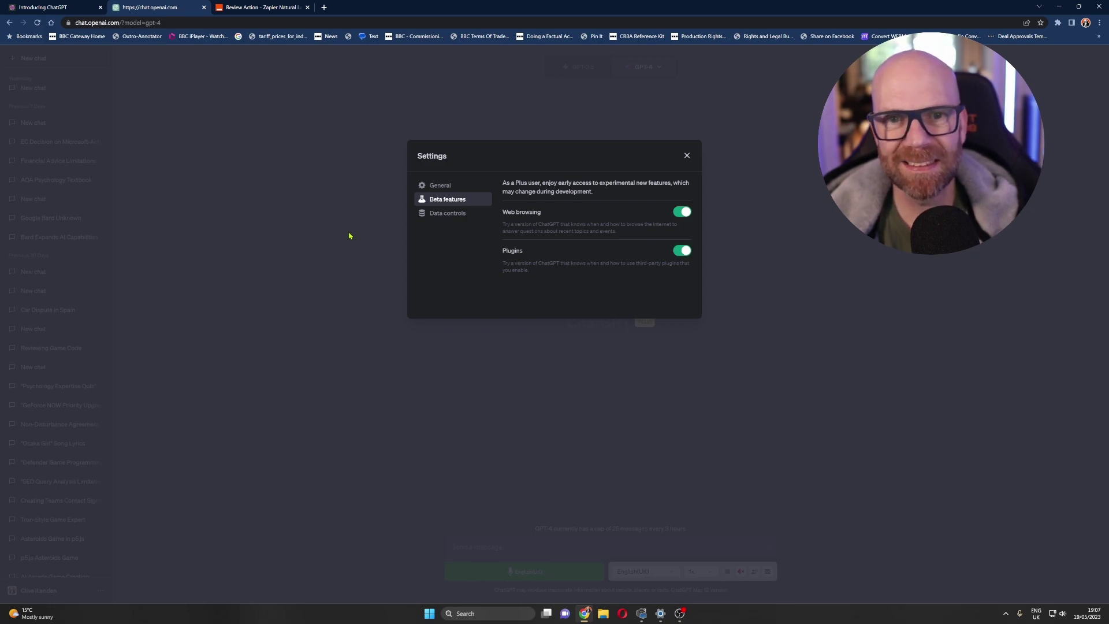
left_click(349, 236)
- Choose Browsing from the GPT-4 model dropdown
mouse_move(667, 75)
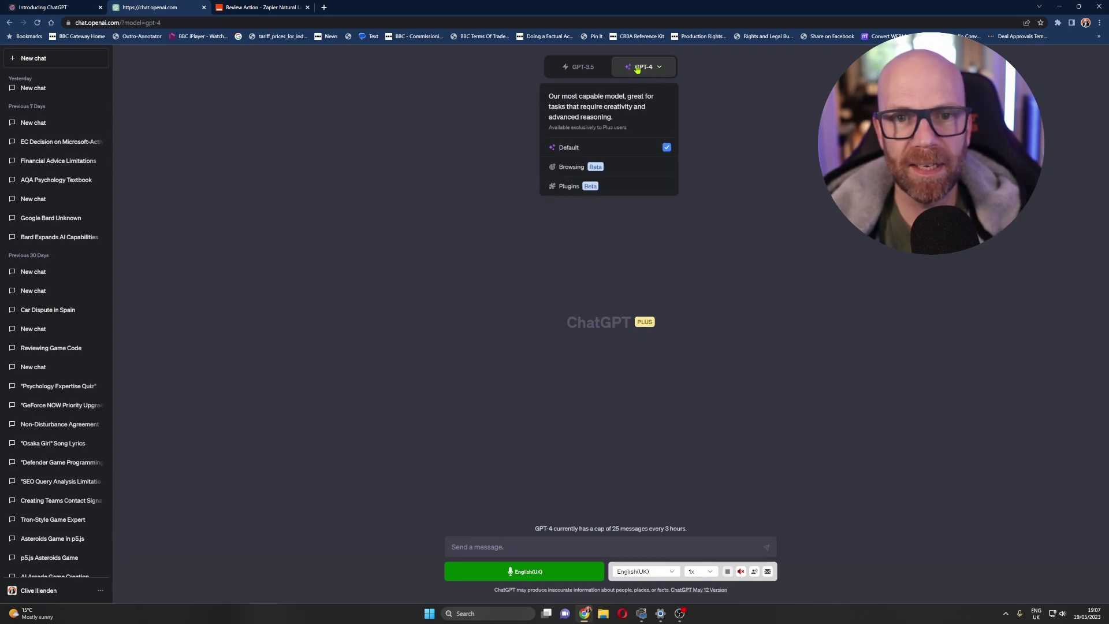
left_click(594, 68)
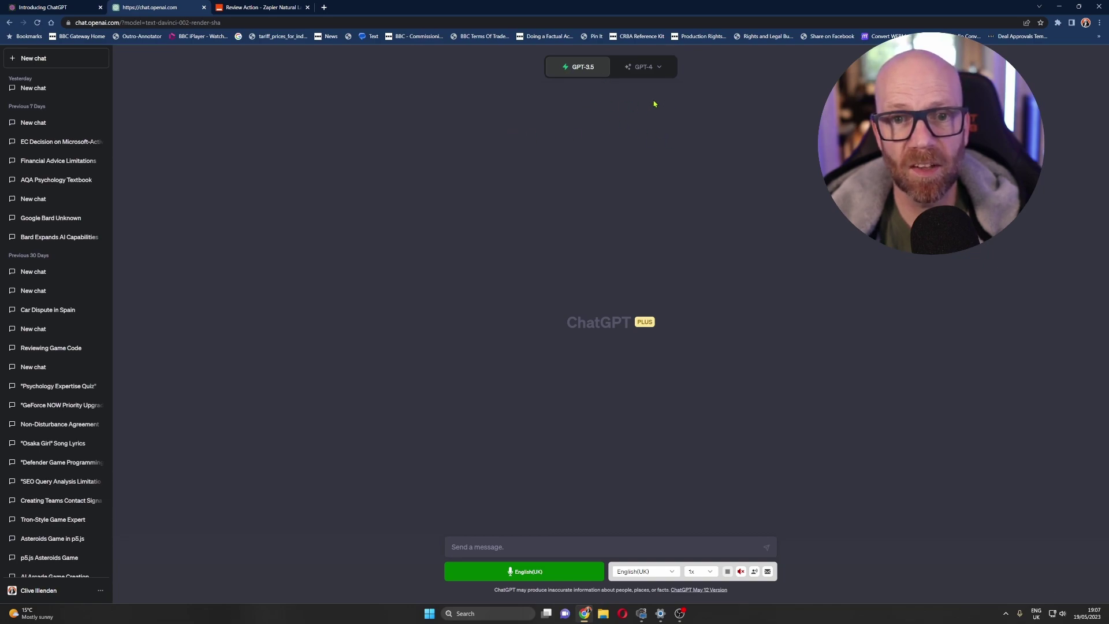
left_click(639, 70)
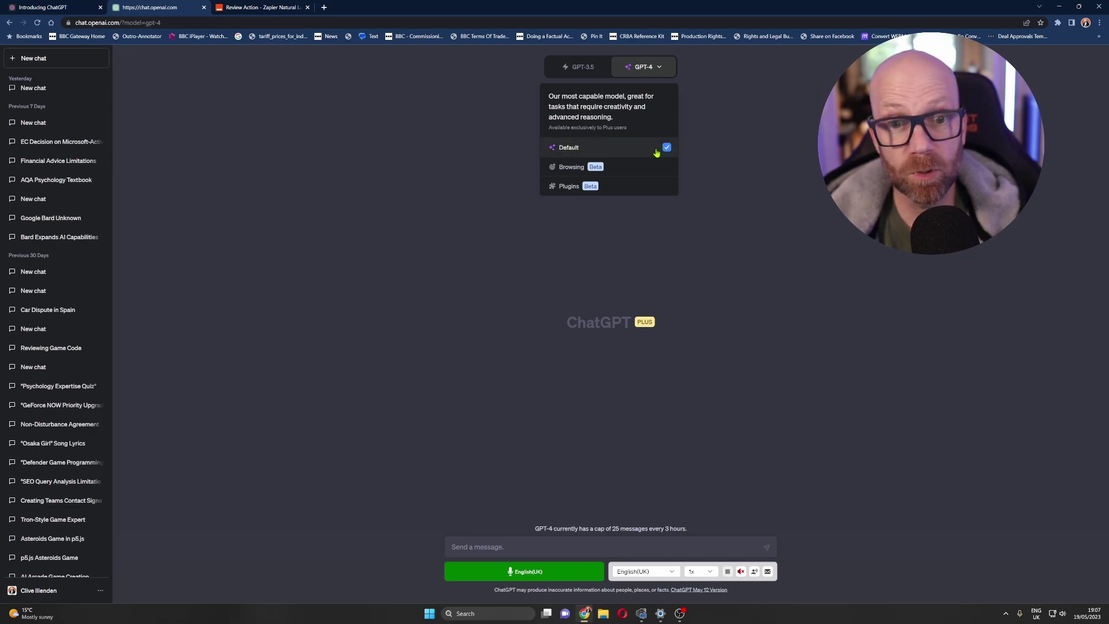
left_click(662, 171)
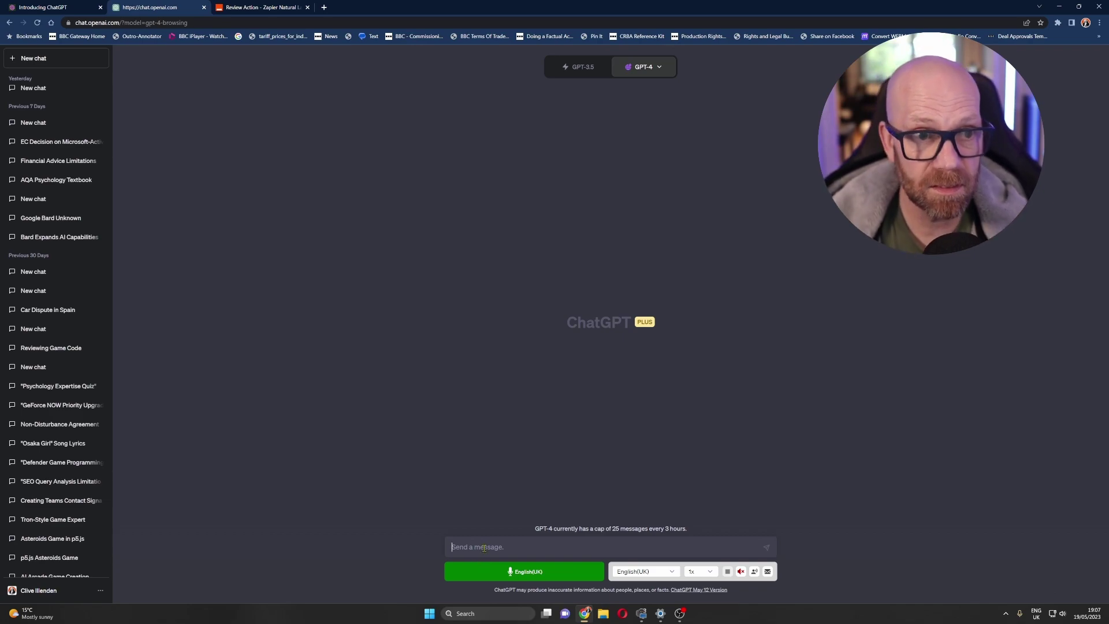
- Ask 'What is Google Bard?' and read the cited answer, including the Google I/O paragraph
type("Wha")
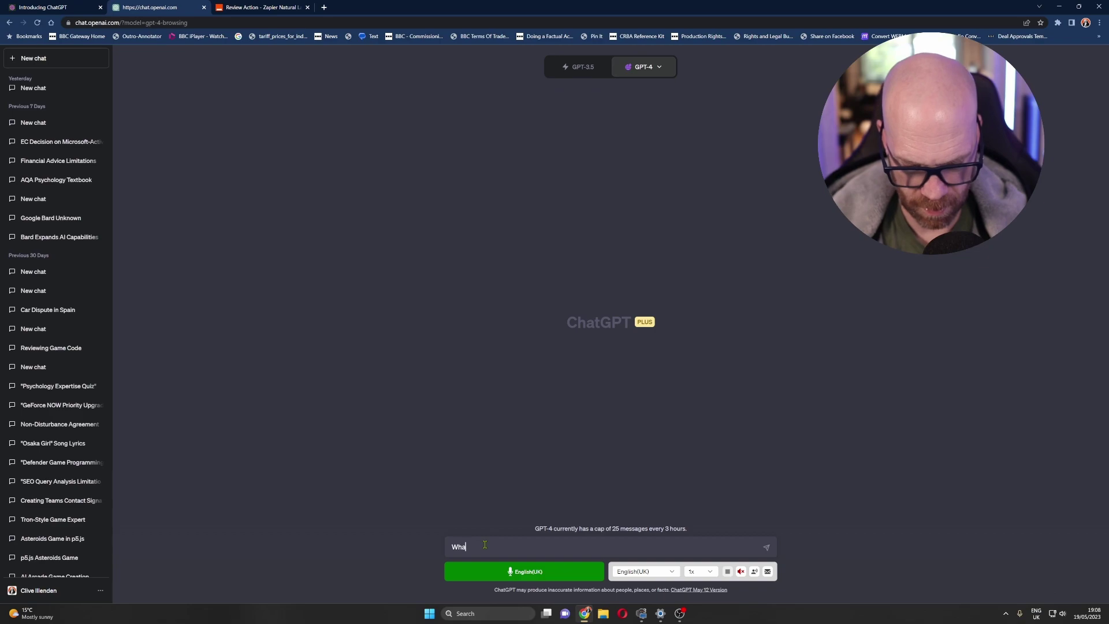
type("t is Google Bard?")
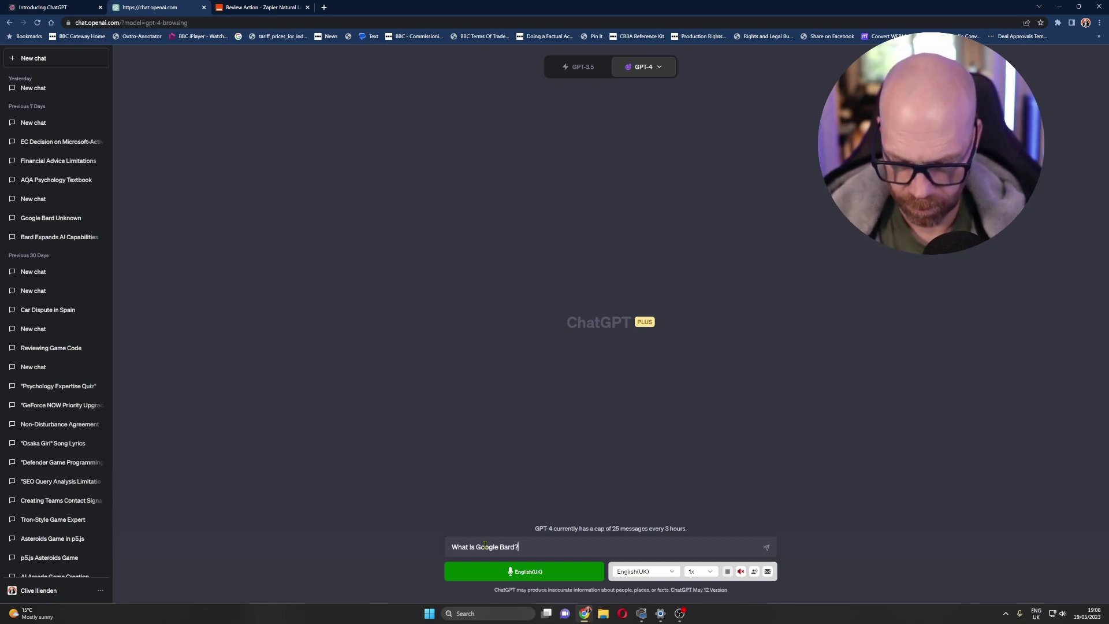
key("Return")
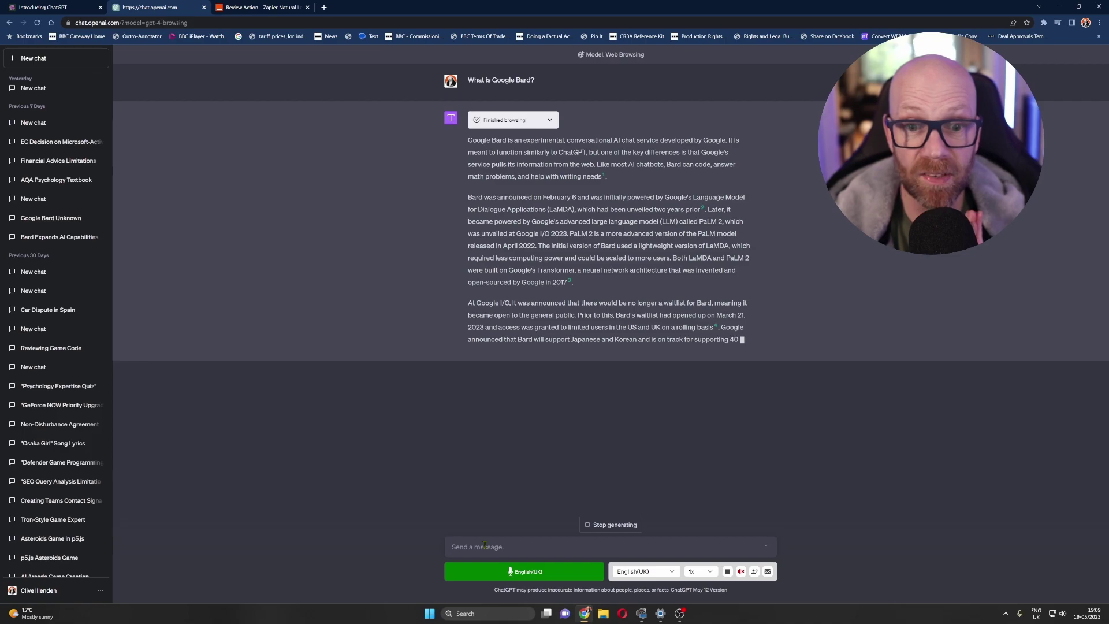
left_click_drag(468, 303, 541, 353)
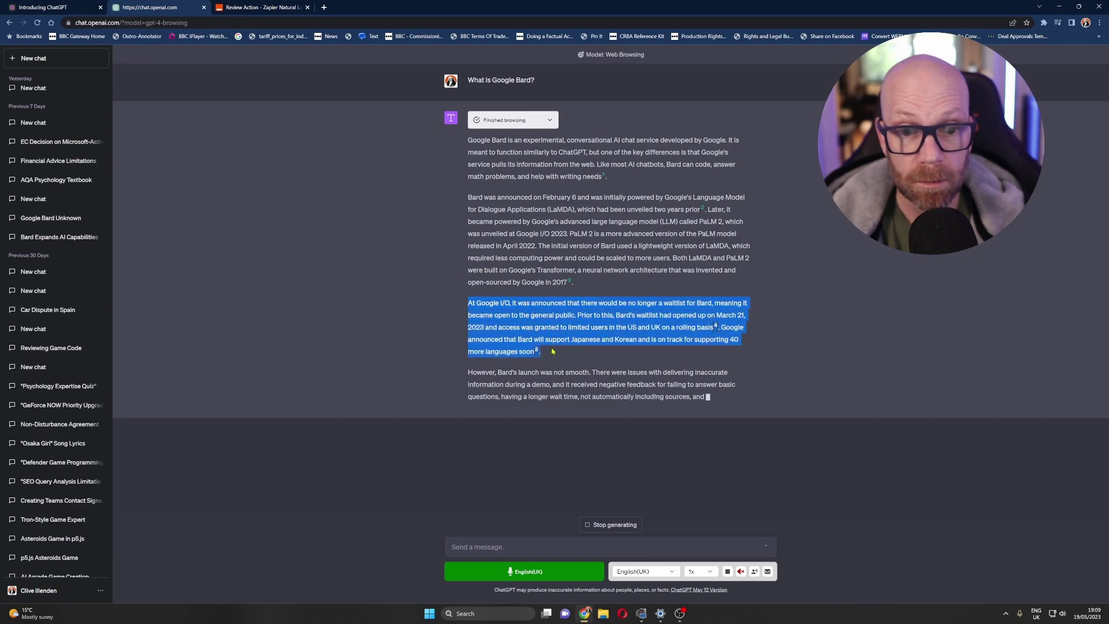
left_click(537, 352)
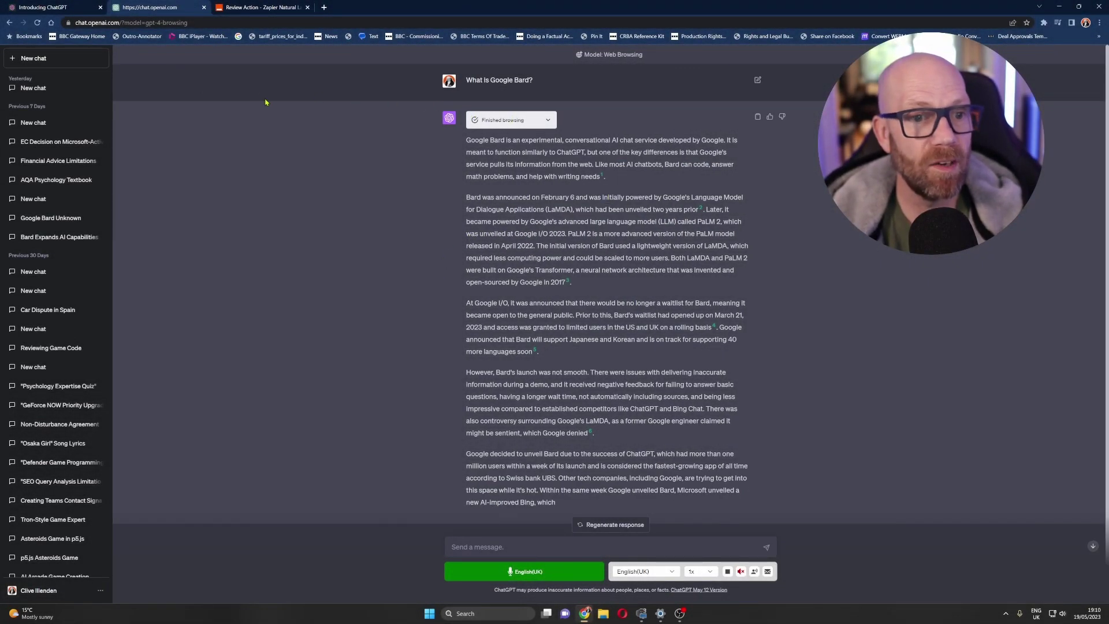
- Start a new chat on GPT-4 Plugins and open the Plugin store from the plugin dropdown
left_click(33, 59)
mouse_move(656, 68)
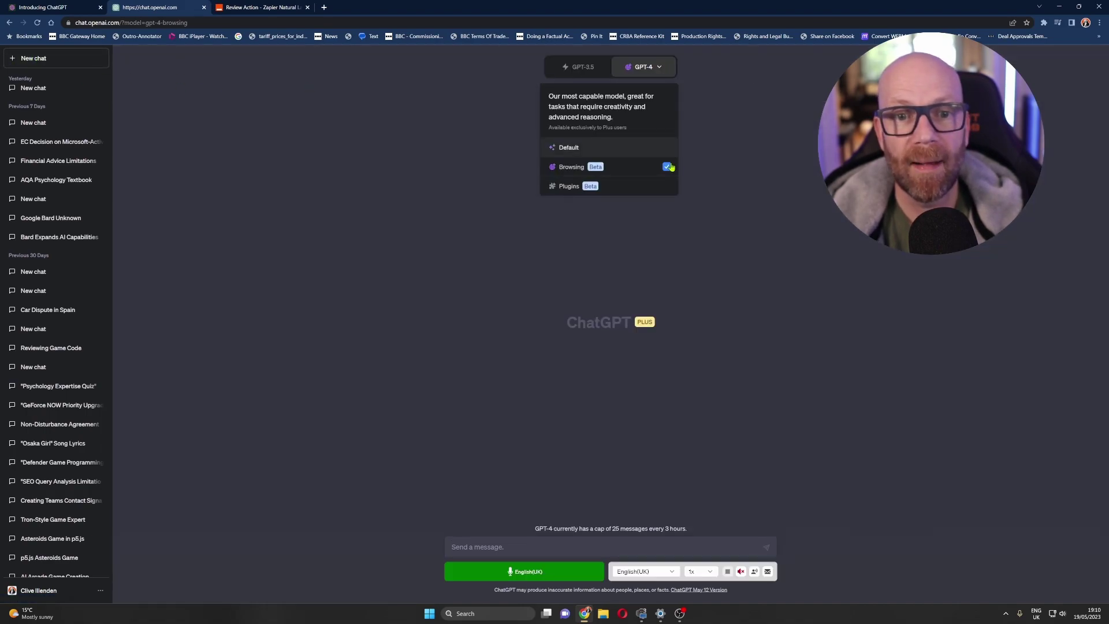
left_click(665, 186)
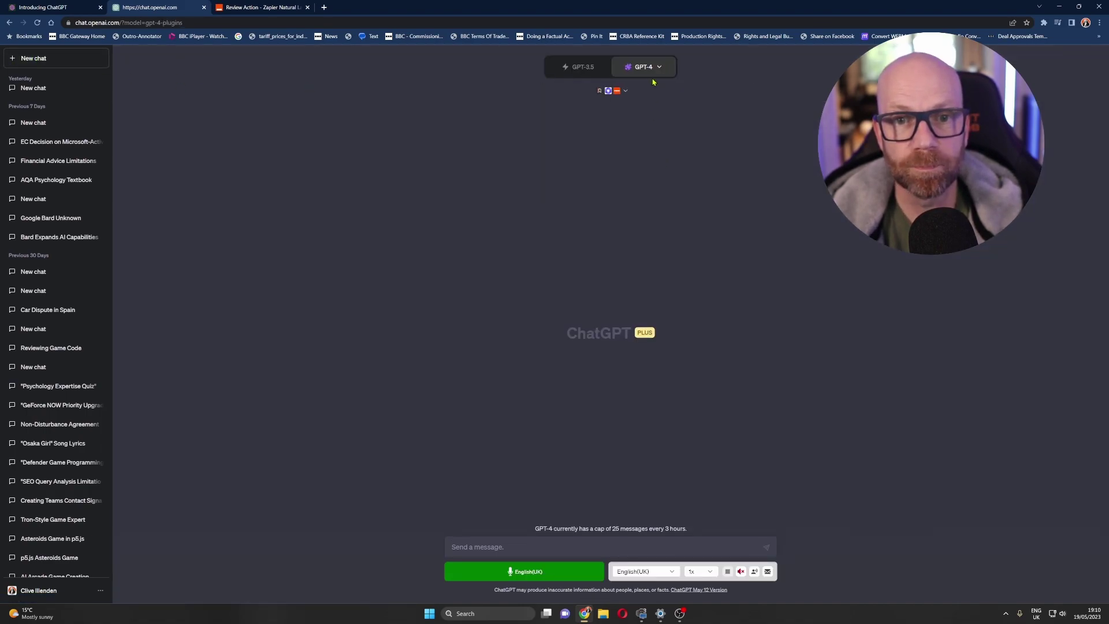
left_click(625, 92)
scroll(732, 183, "down", 2)
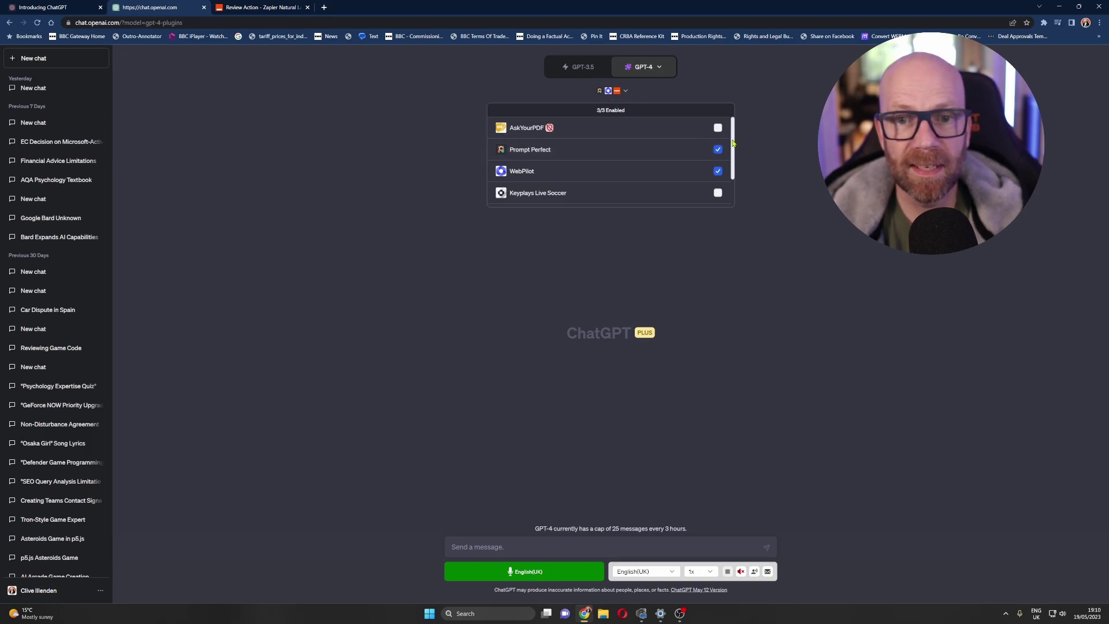
left_click(622, 199)
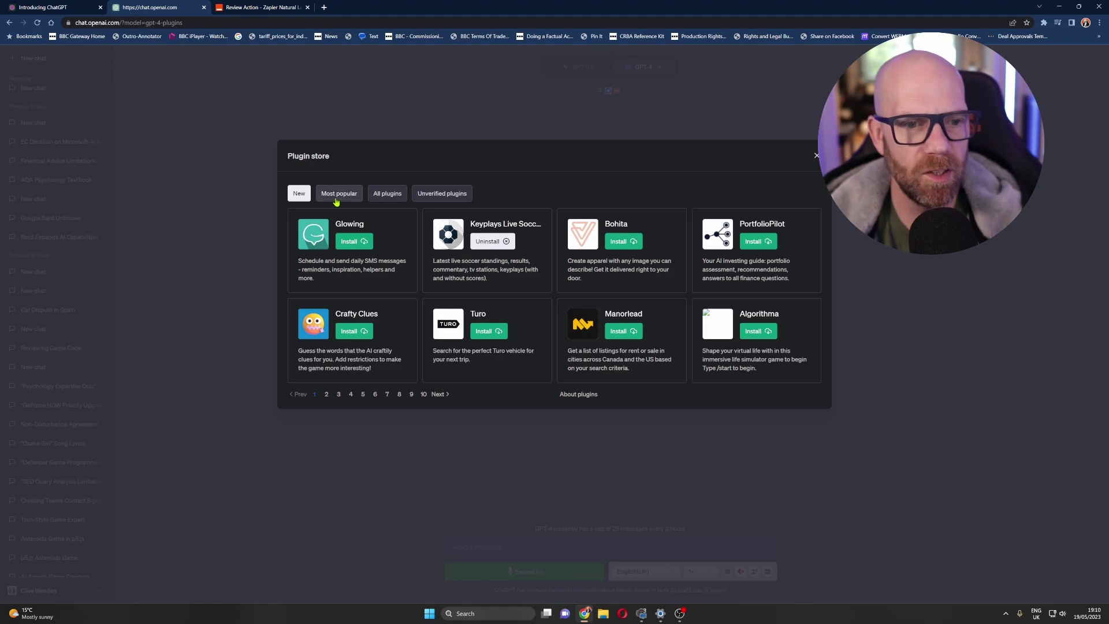
- Page through the New plugins listing to its last page
left_click(438, 394)
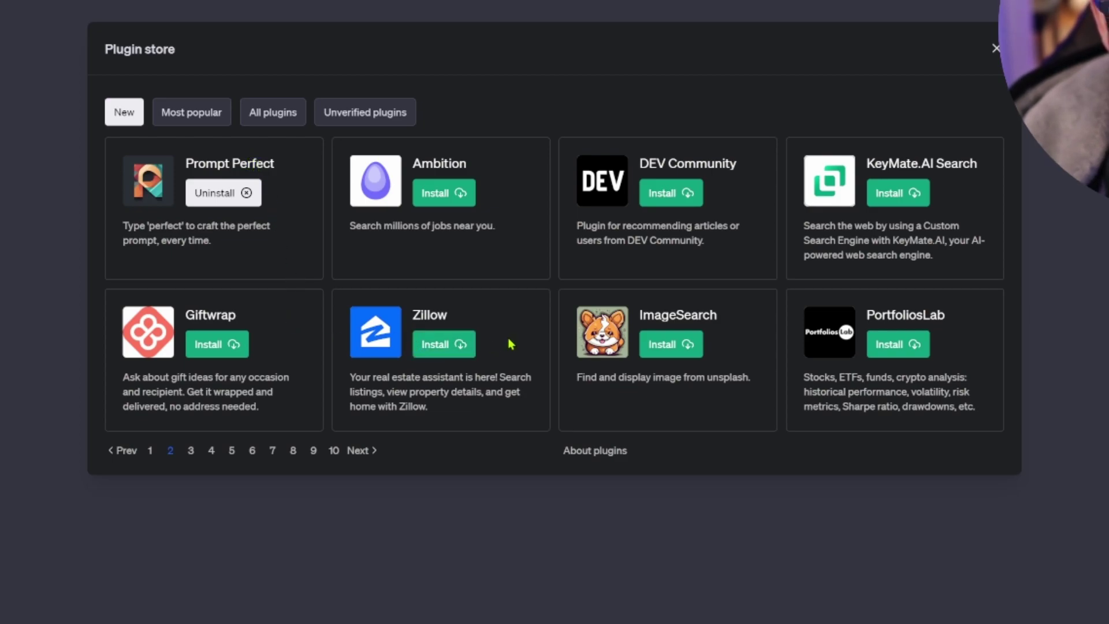
left_click(192, 451)
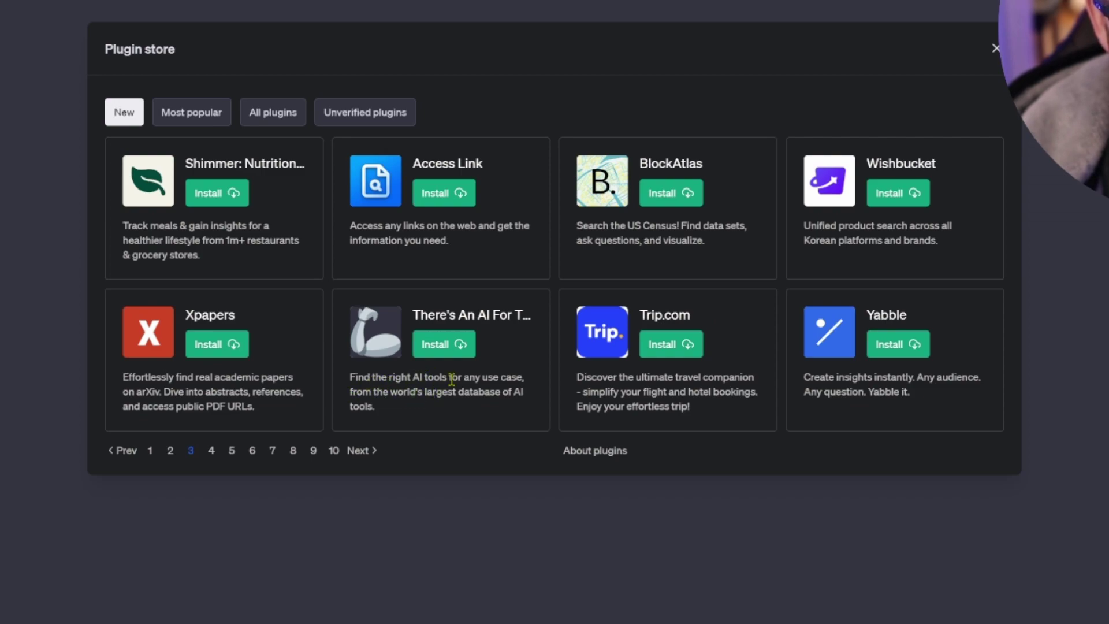
left_click(358, 450)
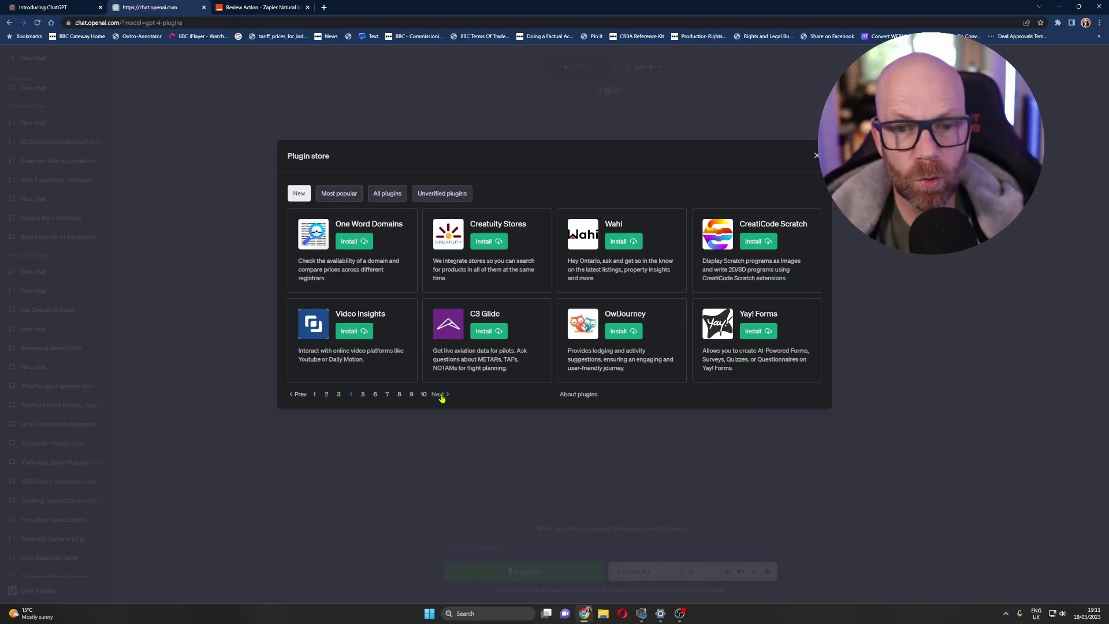
left_click(441, 397)
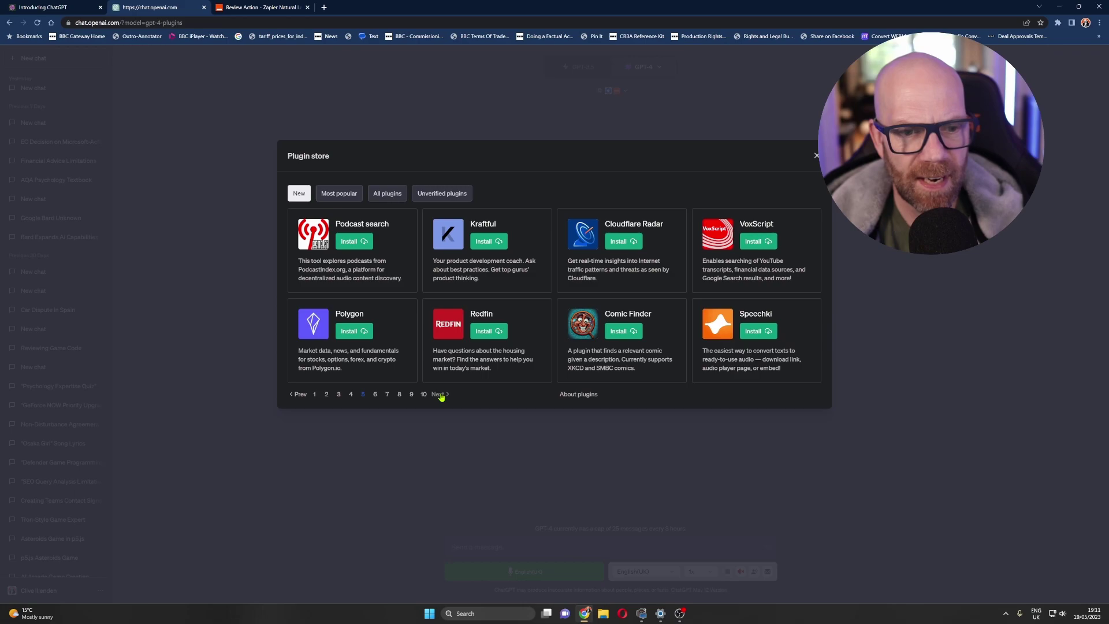
left_click(438, 394)
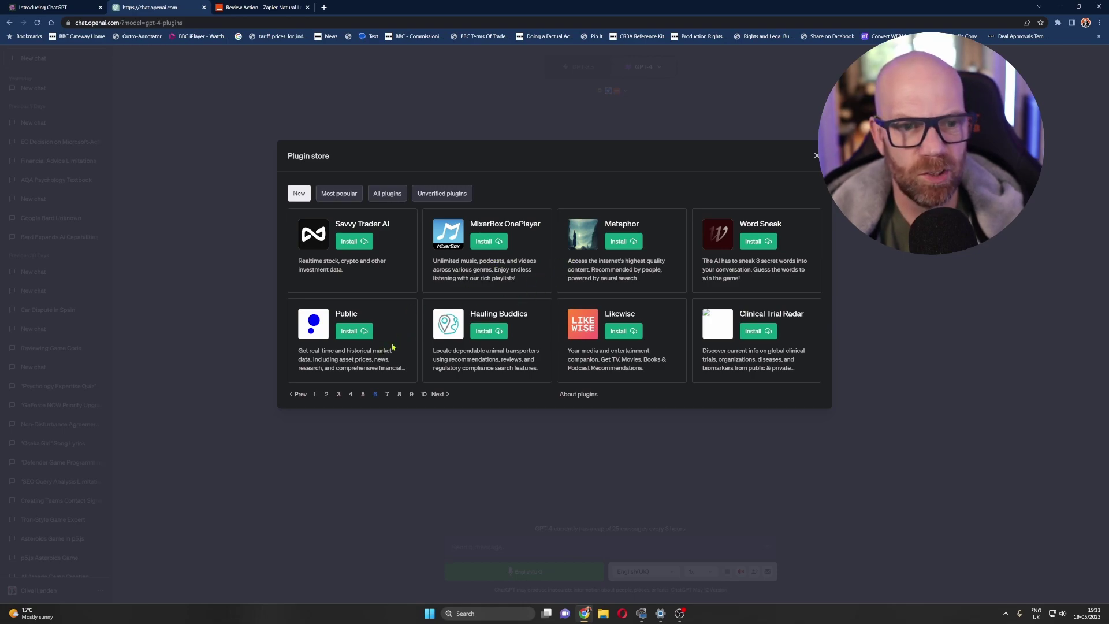
left_click(438, 395)
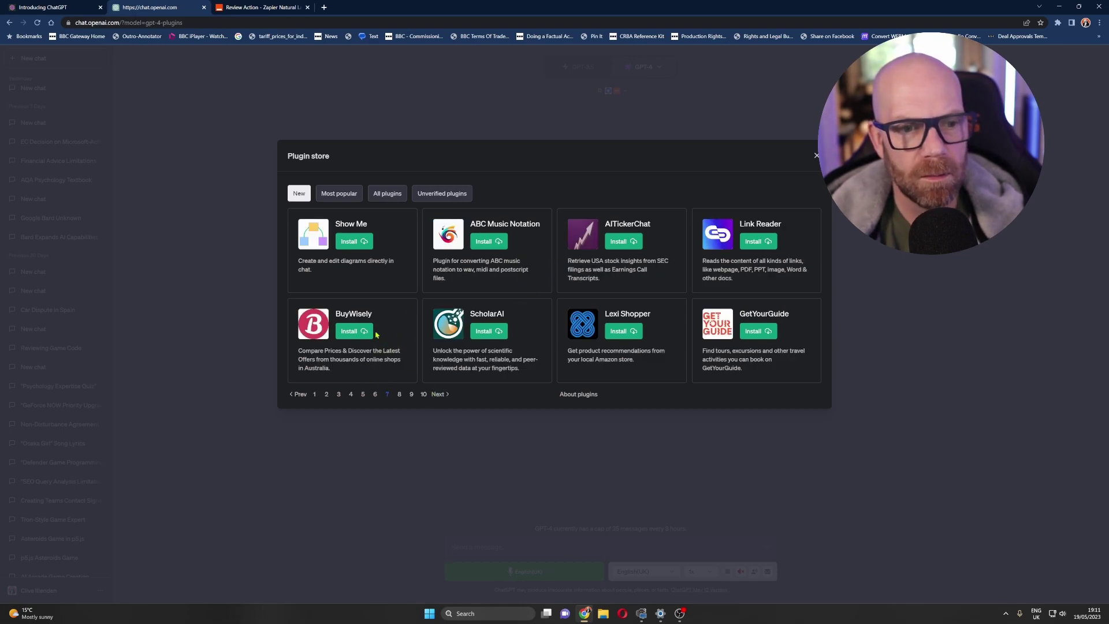
left_click(439, 395)
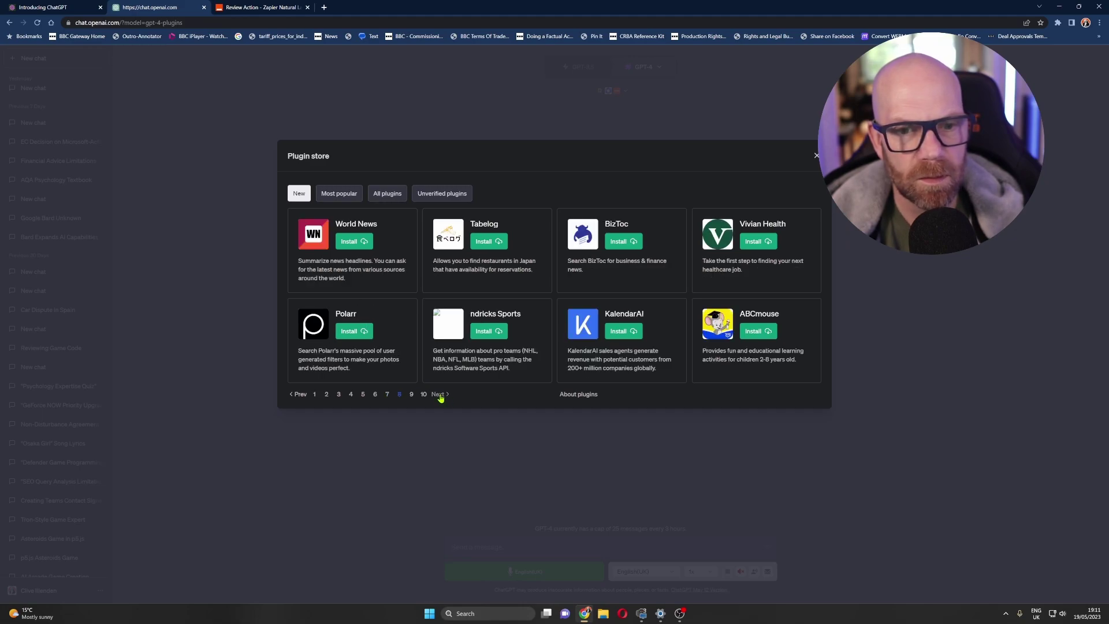
left_click(439, 394)
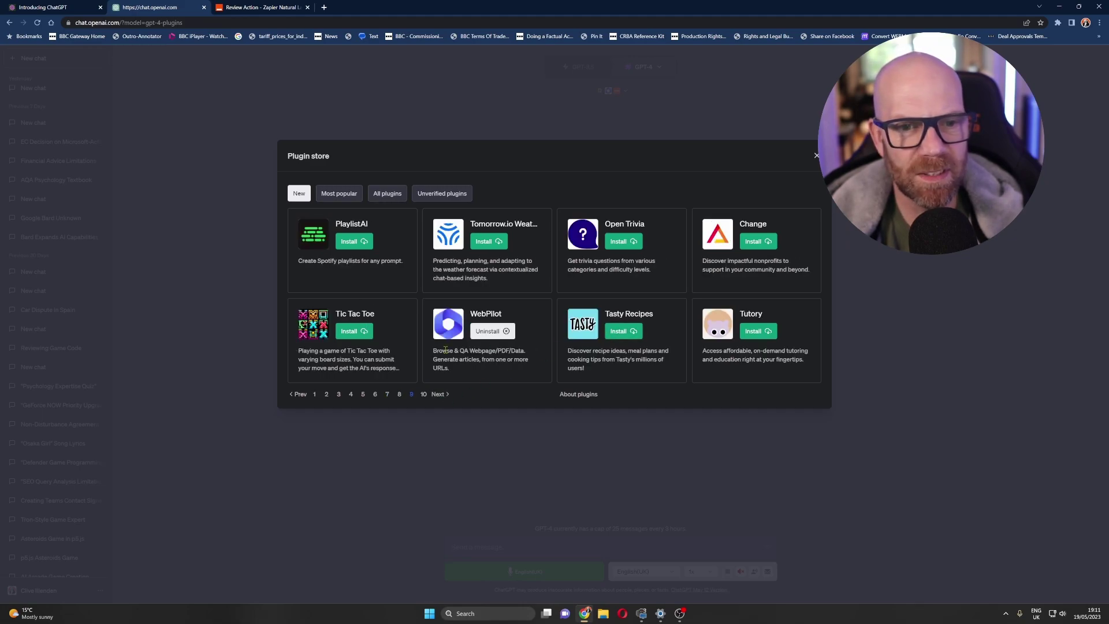
left_click(437, 395)
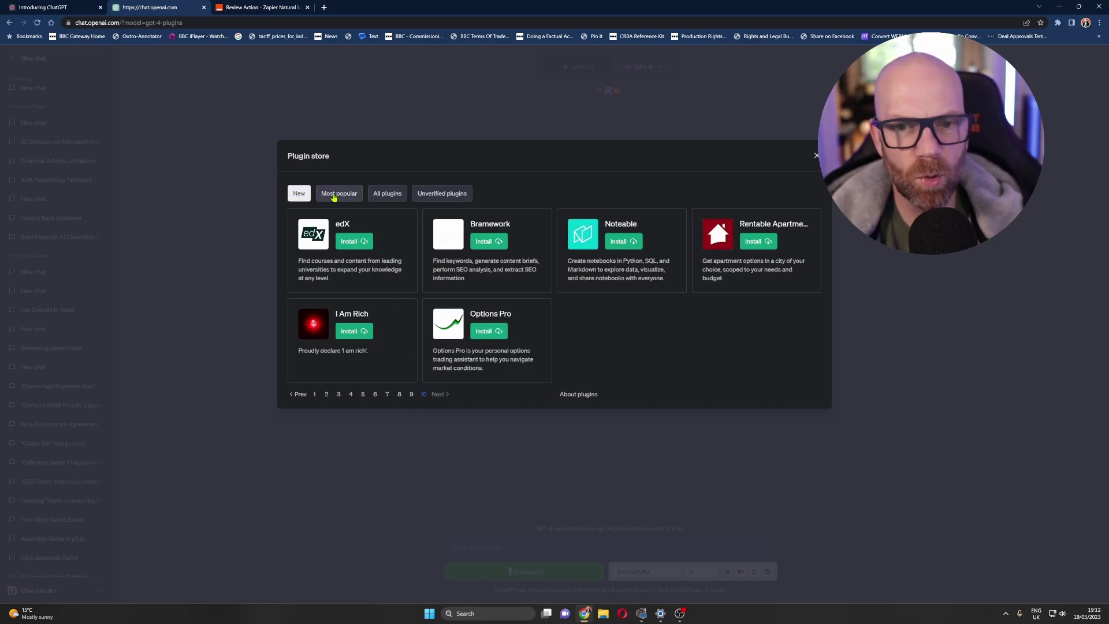
- View the Most popular plugins, then page through All plugins to page 6
left_click(334, 198)
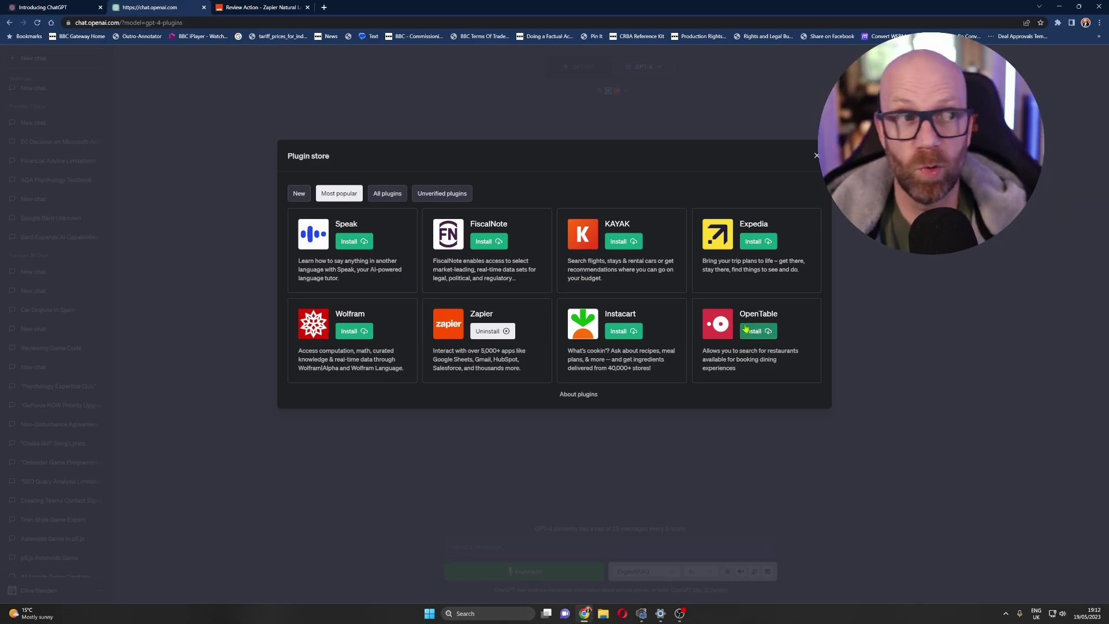
left_click(388, 194)
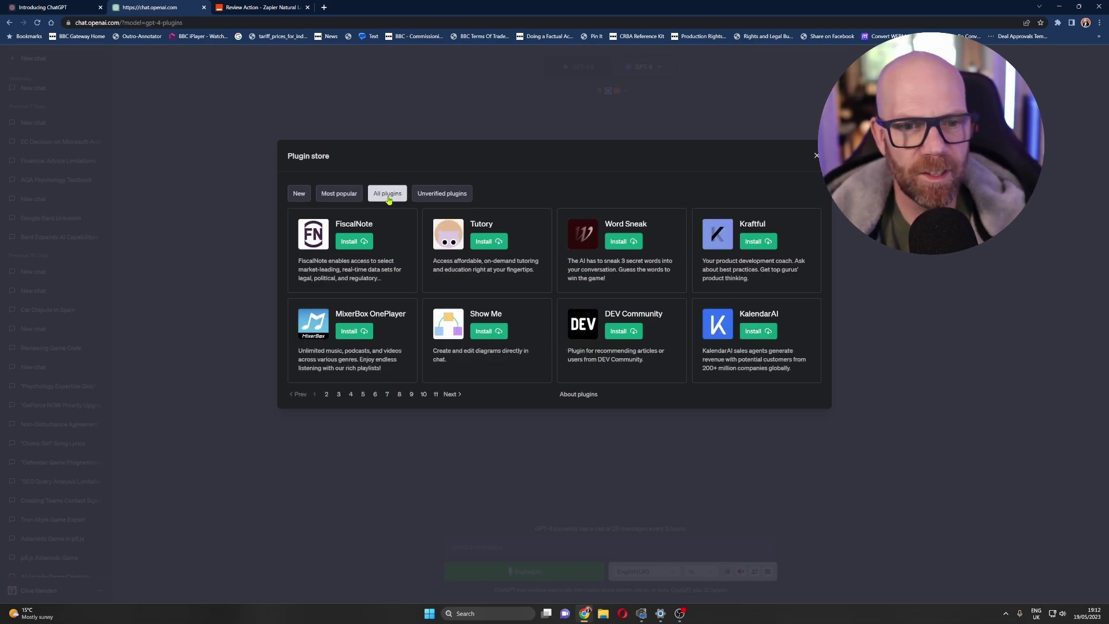
left_click(454, 395)
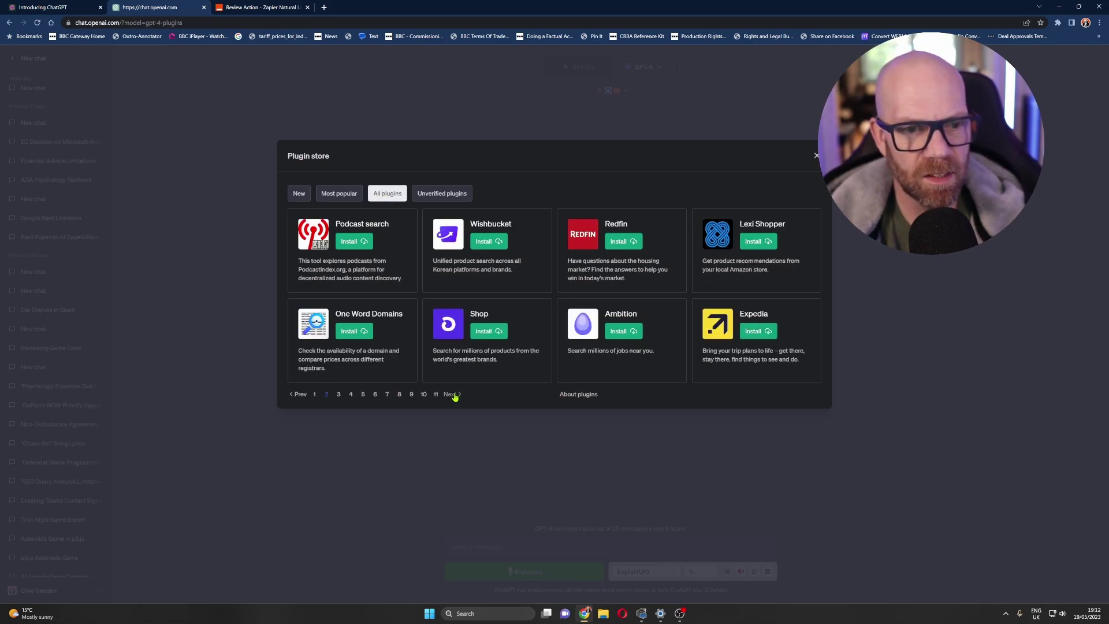
left_click(454, 395)
left_click(454, 395)
left_click(454, 396)
left_click(454, 395)
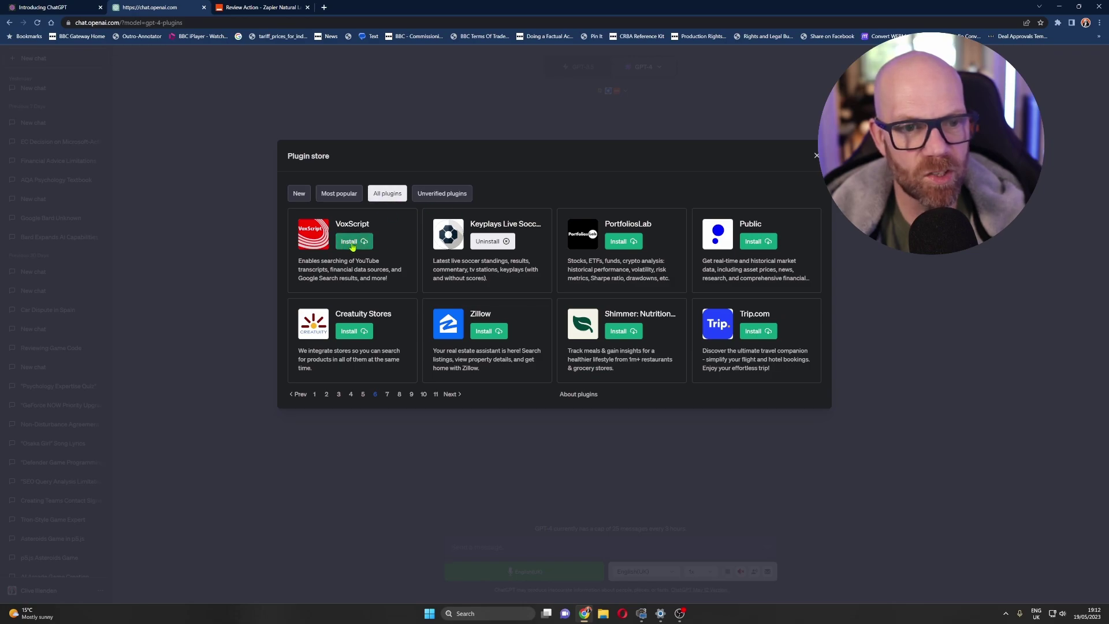
- Close the store, enable AskYourPDF and review the installed plugins, including Zapier and WebPilot
left_click(816, 157)
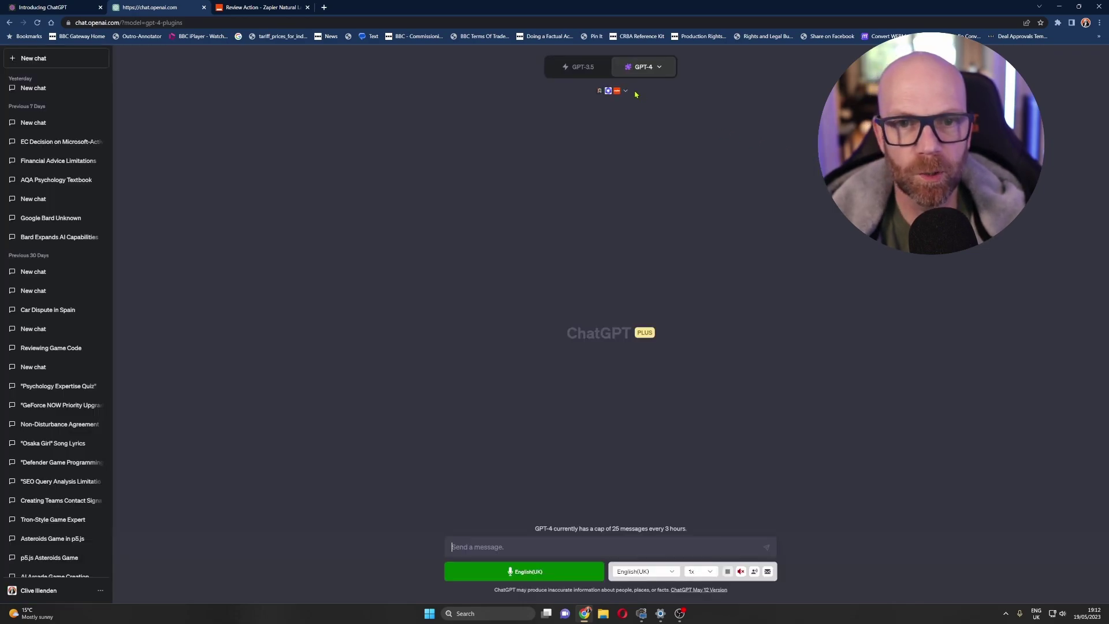
left_click(626, 92)
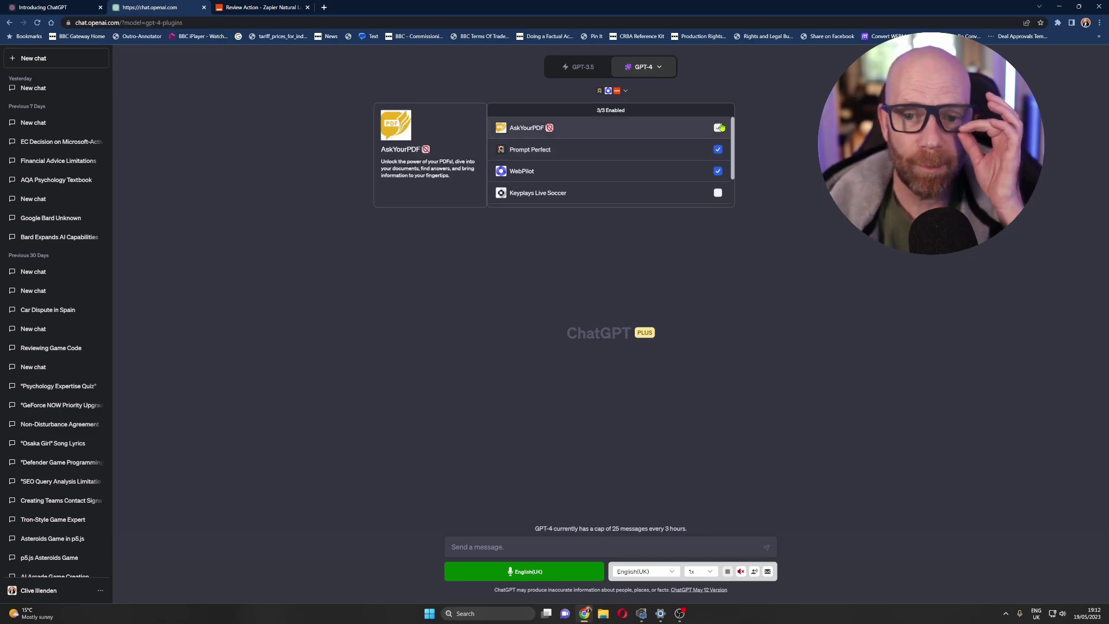
scroll(723, 156, "down", 2)
scroll(722, 156, "up", 2)
left_click(633, 124)
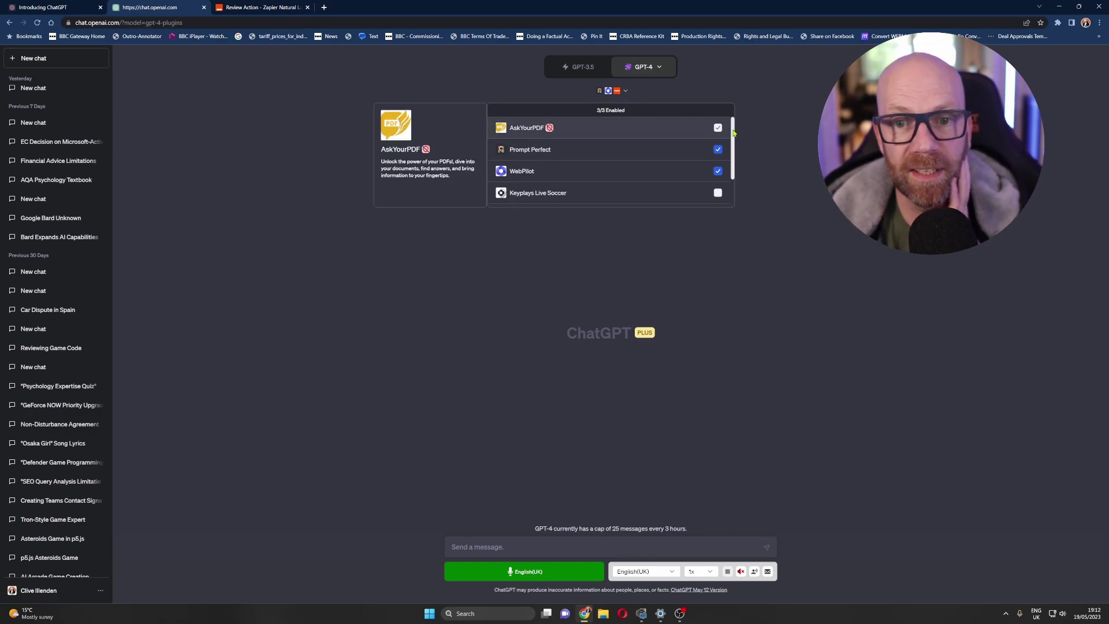
scroll(733, 136, "down", 2)
scroll(733, 136, "up", 2)
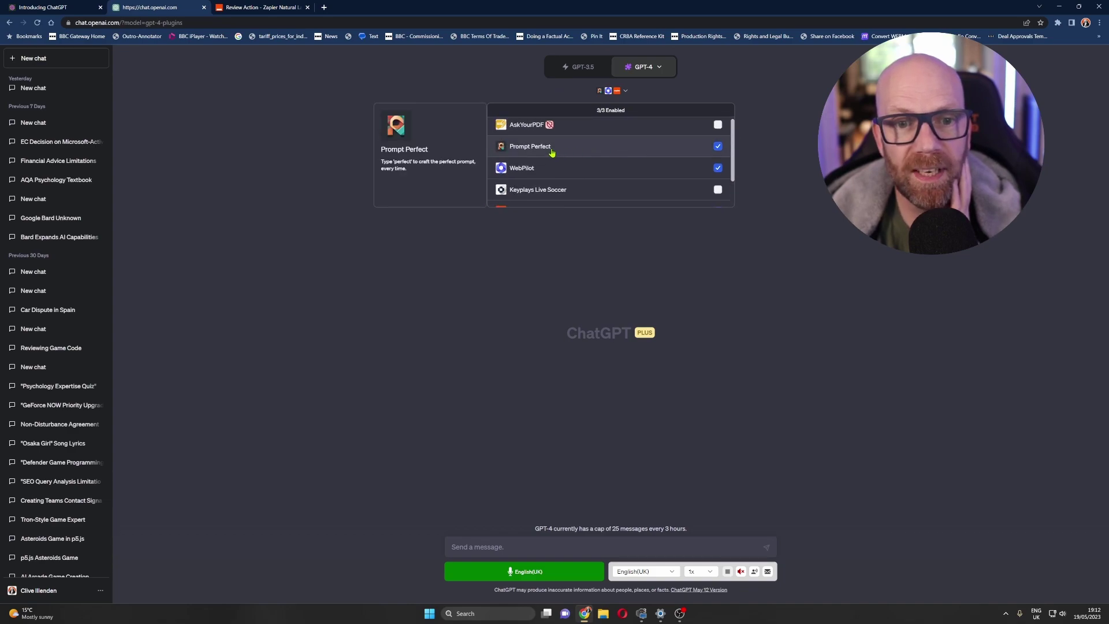
mouse_move(586, 171)
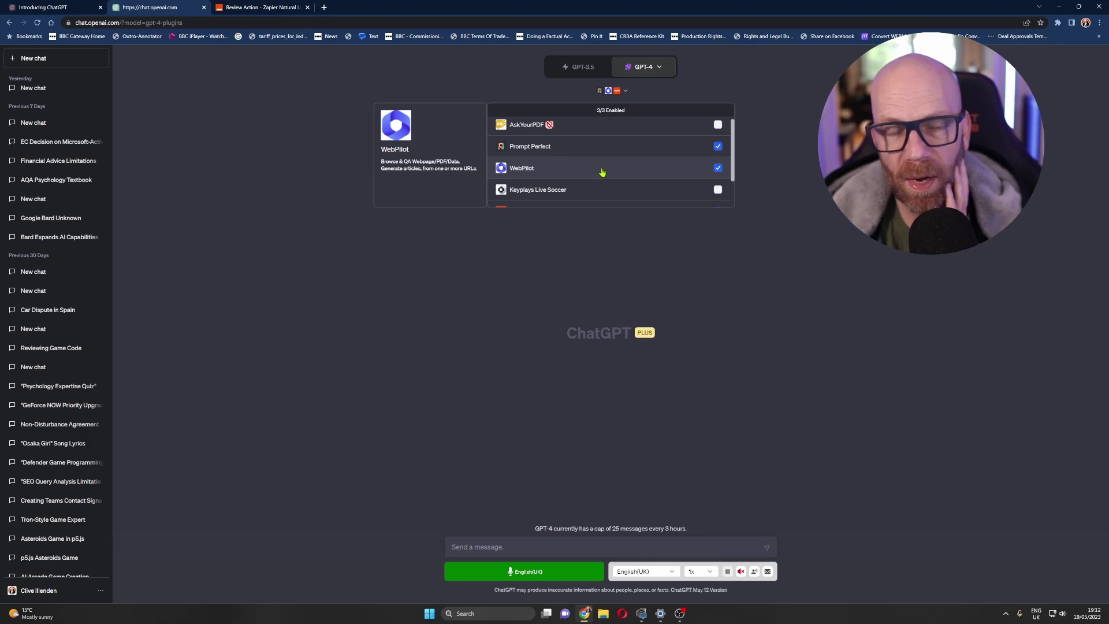
scroll(607, 168, "down", 2)
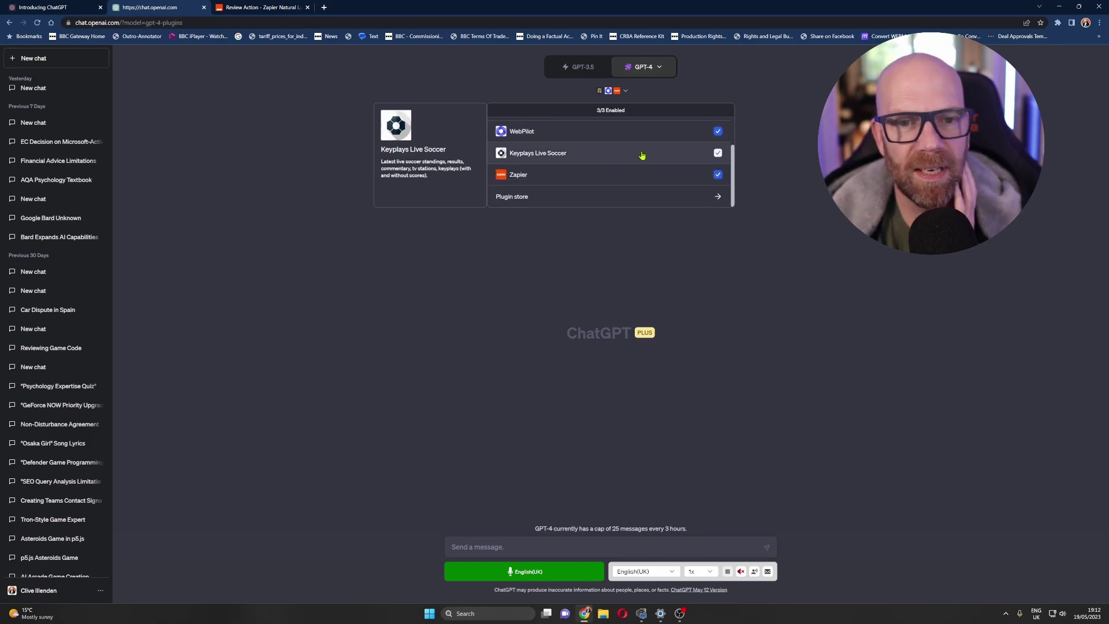
scroll(678, 176, "up", 1)
scroll(668, 177, "down", 1)
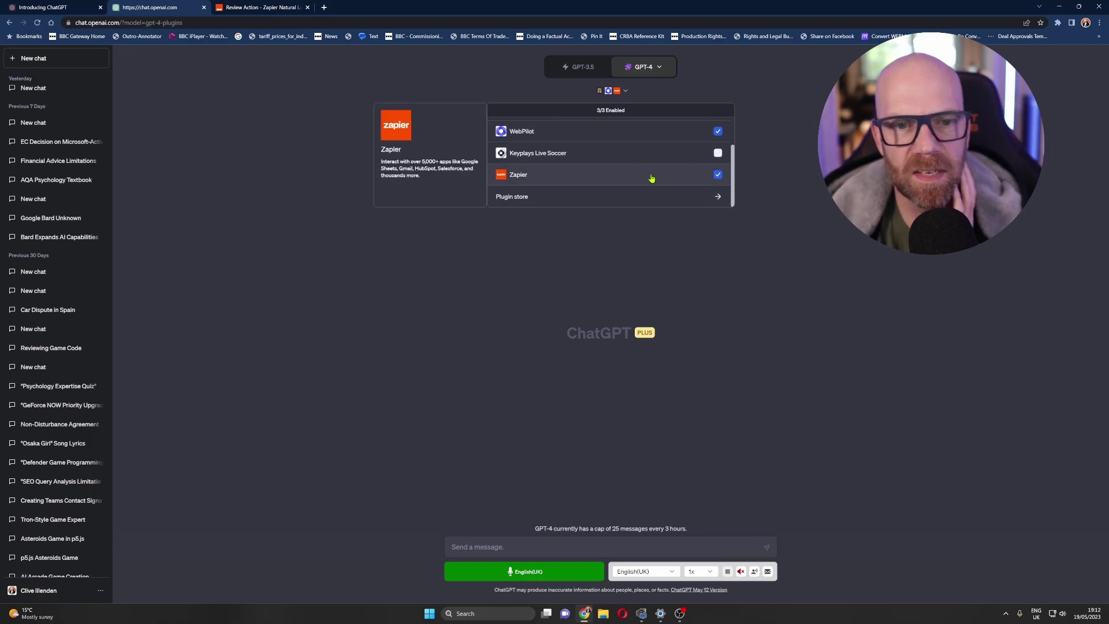
scroll(652, 178, "up", 2)
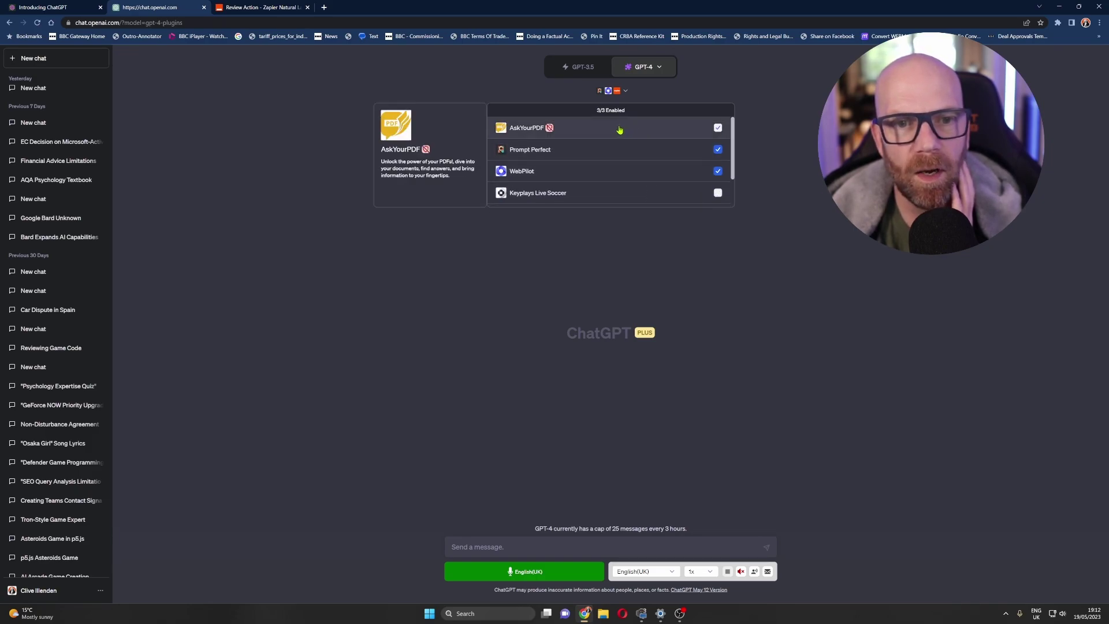
scroll(647, 153, "down", 2)
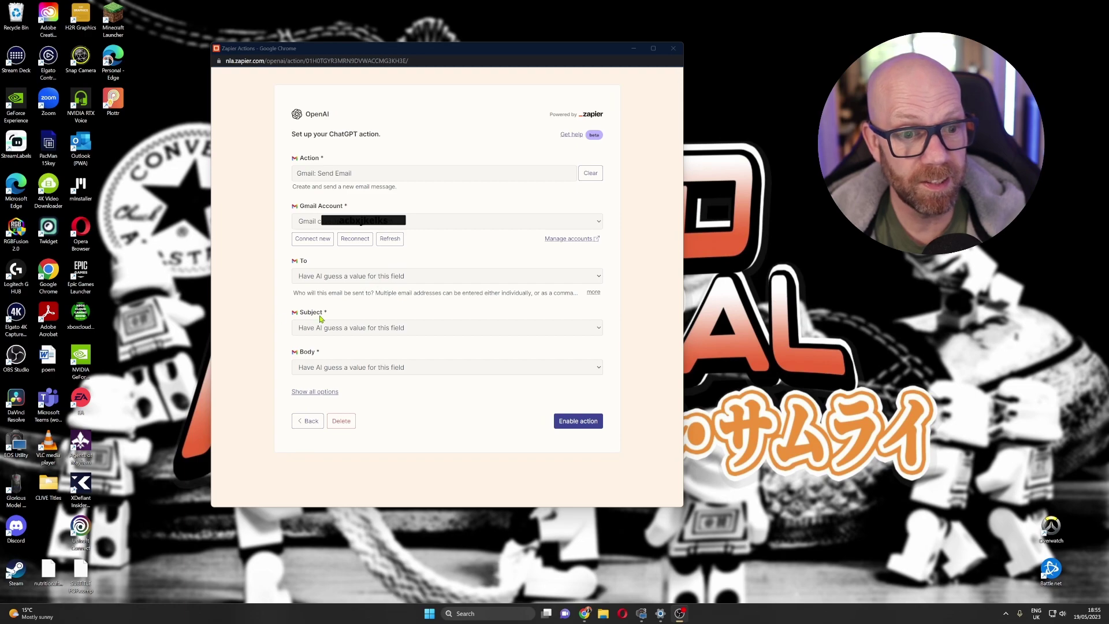
- Enable Zapier's Gmail: Send Email action with AI-filled To, Subject and Body
left_click(574, 423)
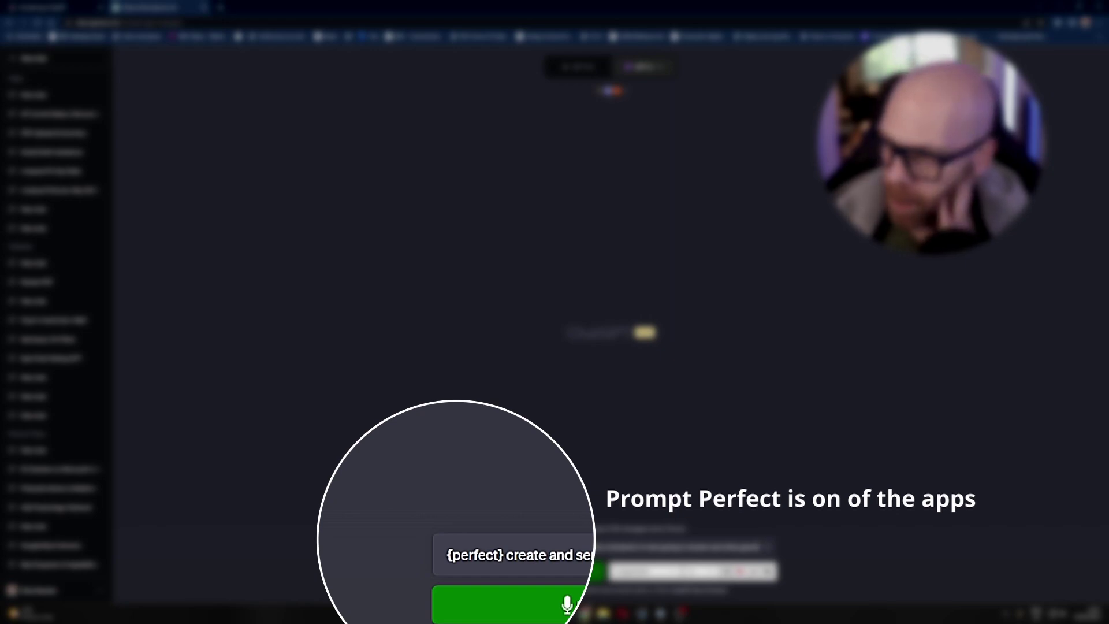
- Send the '(perfect) create and send a Gmail…' streamer-enquiry prompt
key("Return")
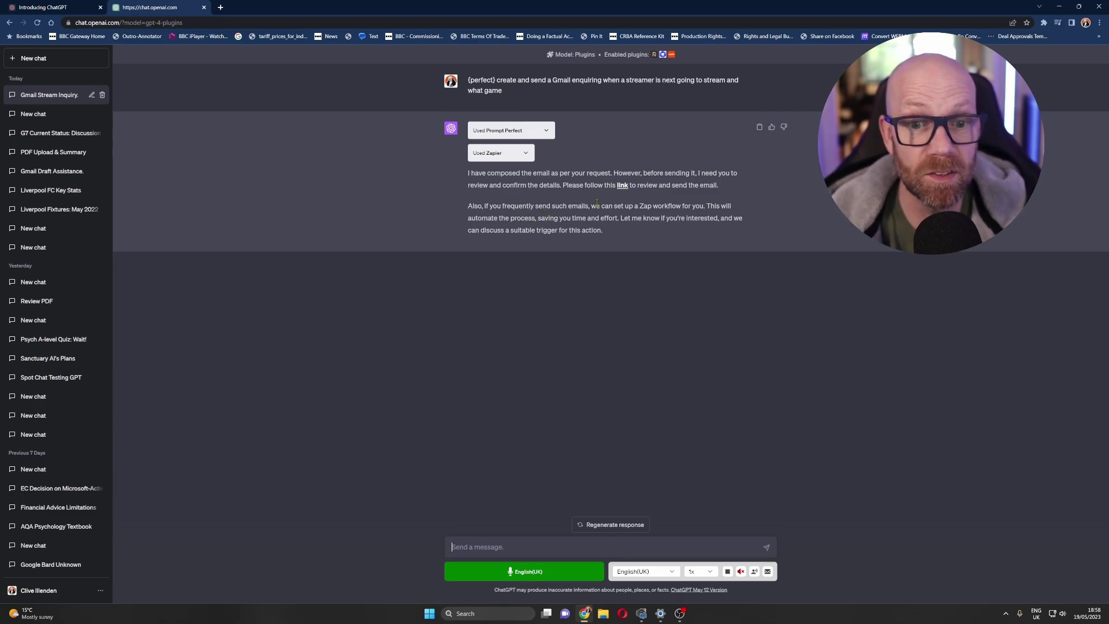
- Follow the reply's link to review the composed Gmail on Zapier
left_click(622, 186)
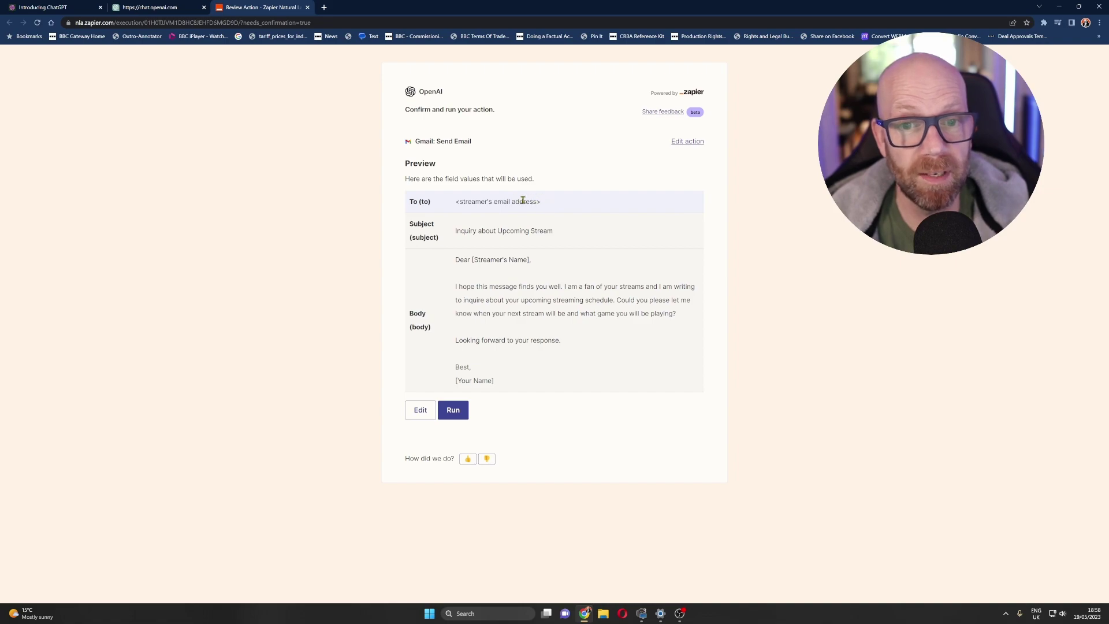
- Return to the ChatGPT conversation tab after reviewing the Zapier draft enquiry email
left_click(152, 7)
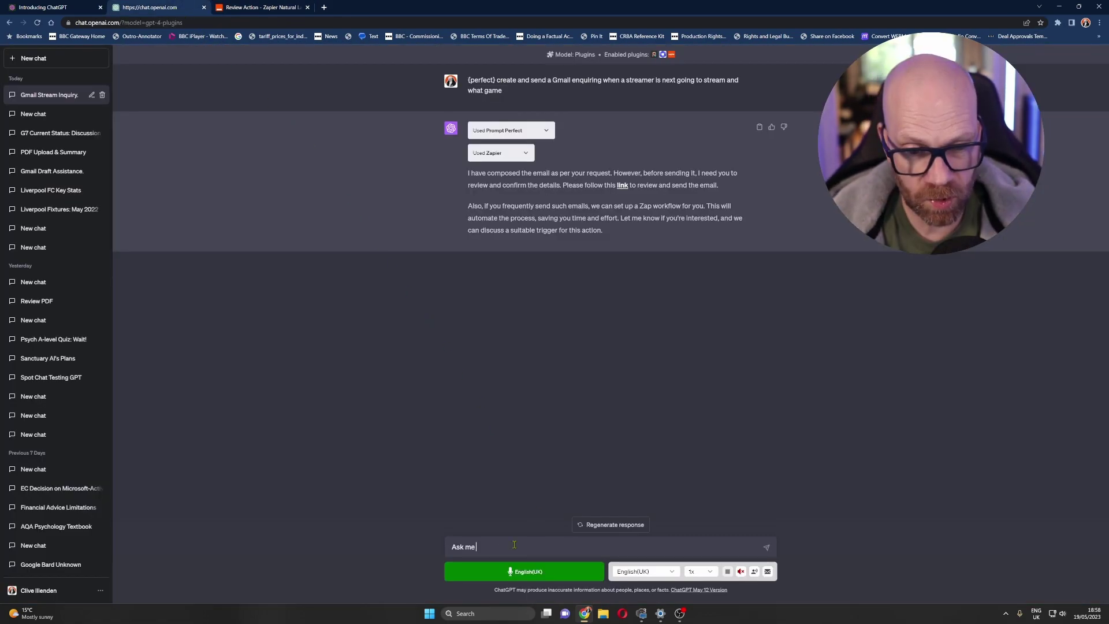
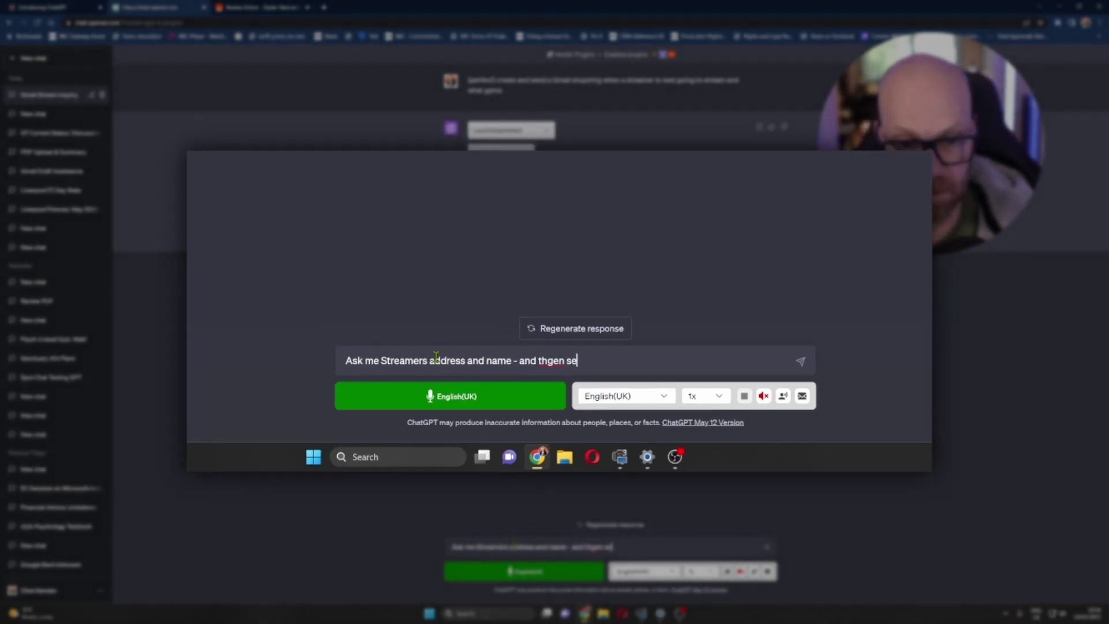
- Ask ChatGPT to prompt for the streamer's address and name, then send the streamer's e-mail and name
key("BackSpace")
key("BackSpace")
key("BackSpace")
key("BackSpace")
key("BackSpace")
key("BackSpace")
key("Return")
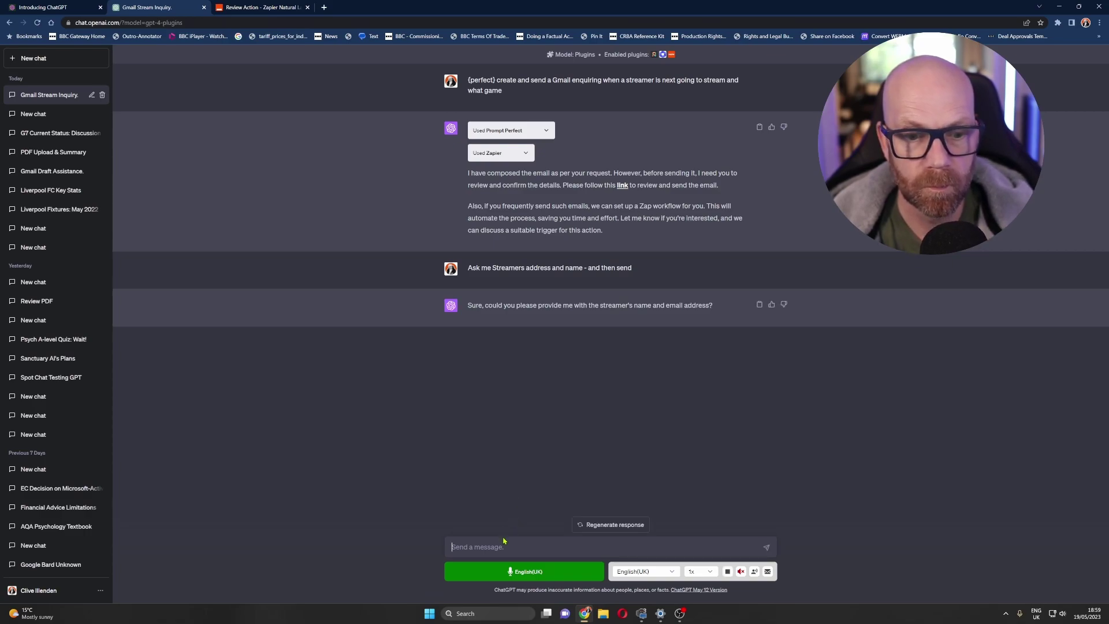
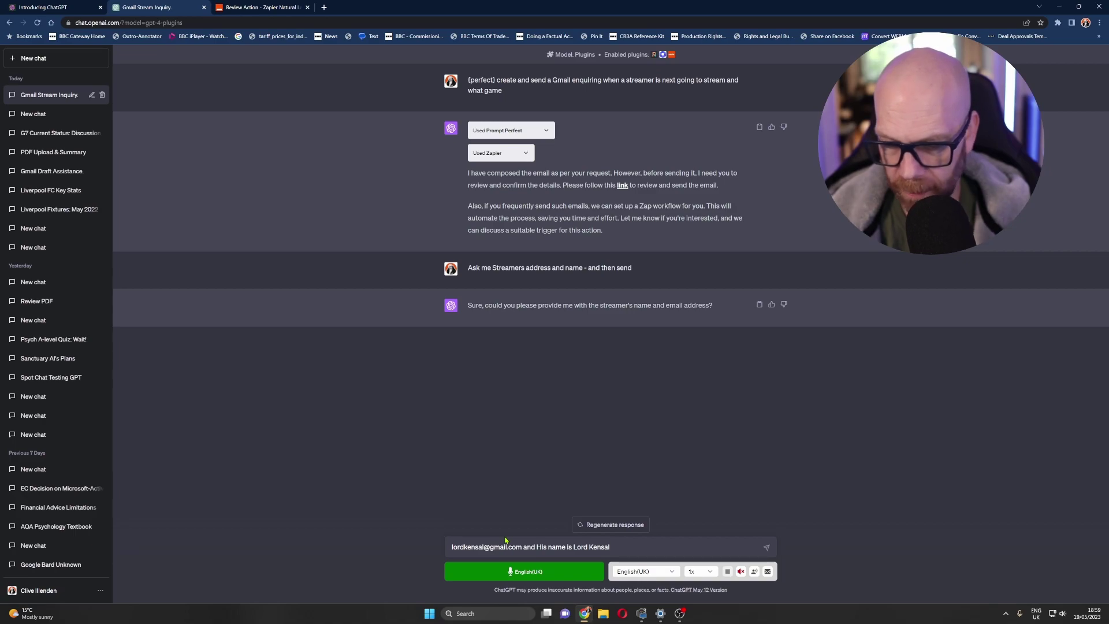
key("Return")
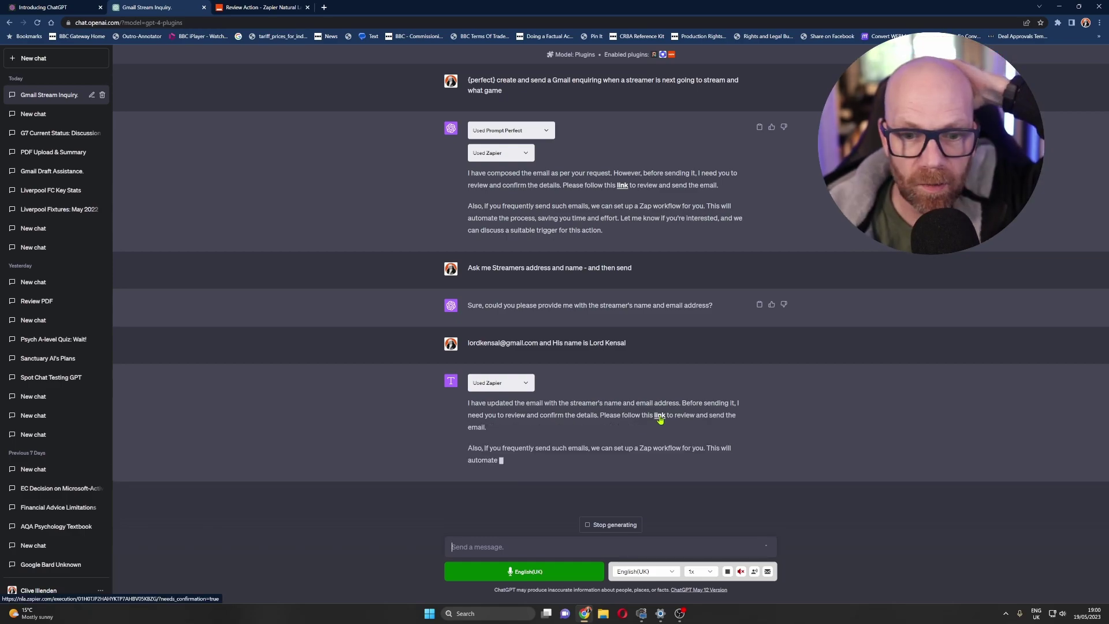
- Replace the [Your Name] placeholder in the email body with the sender's name, save, and run the send
left_click(659, 416)
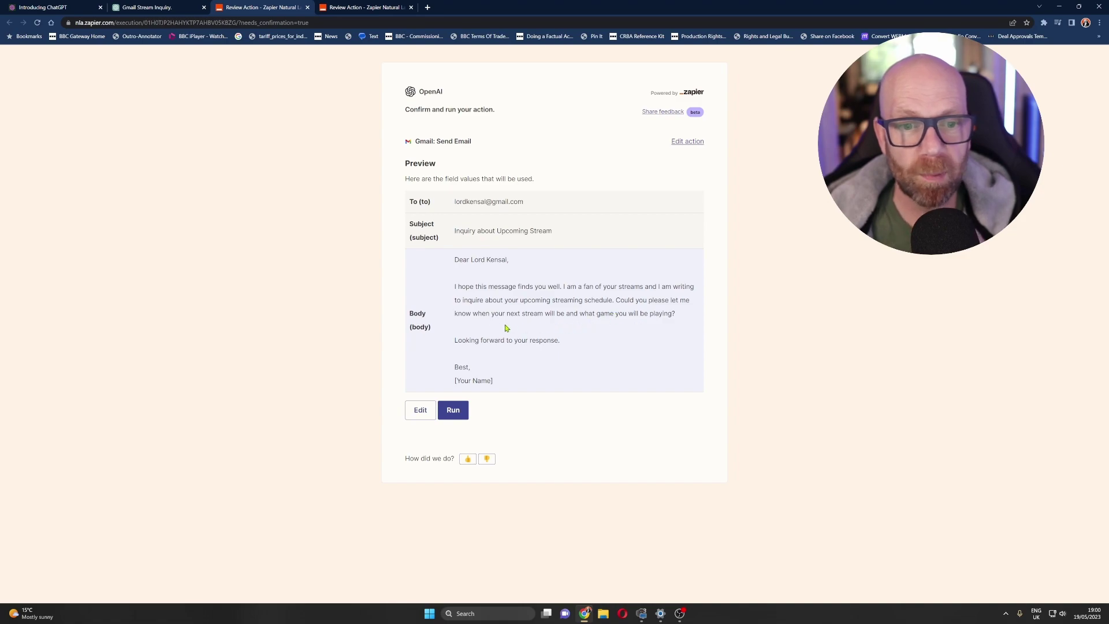
left_click_drag(495, 382, 455, 383)
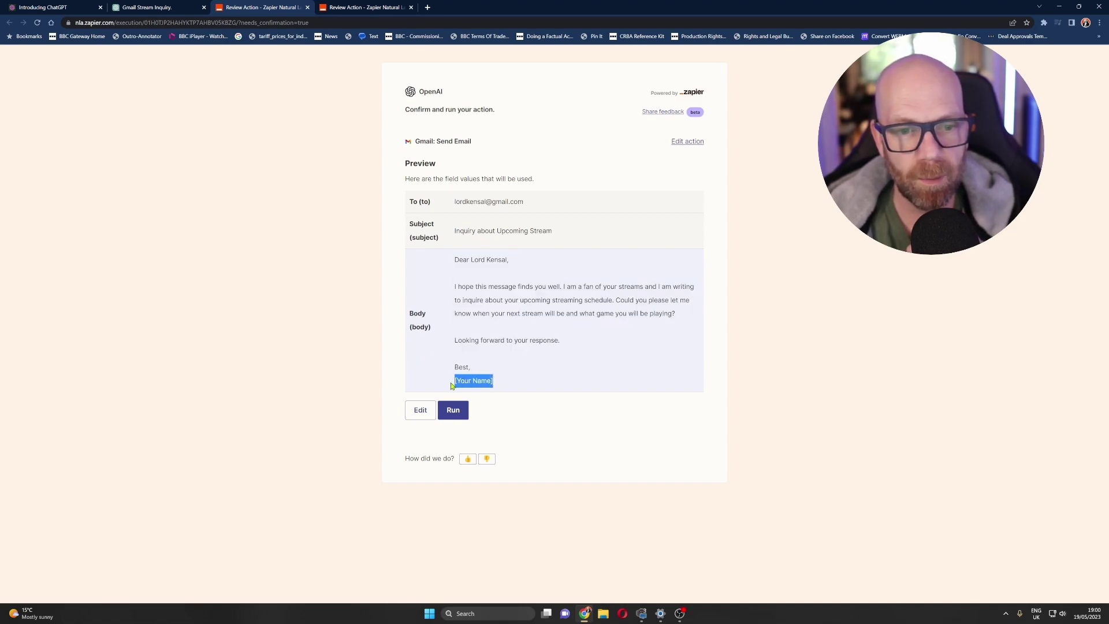
left_click(420, 411)
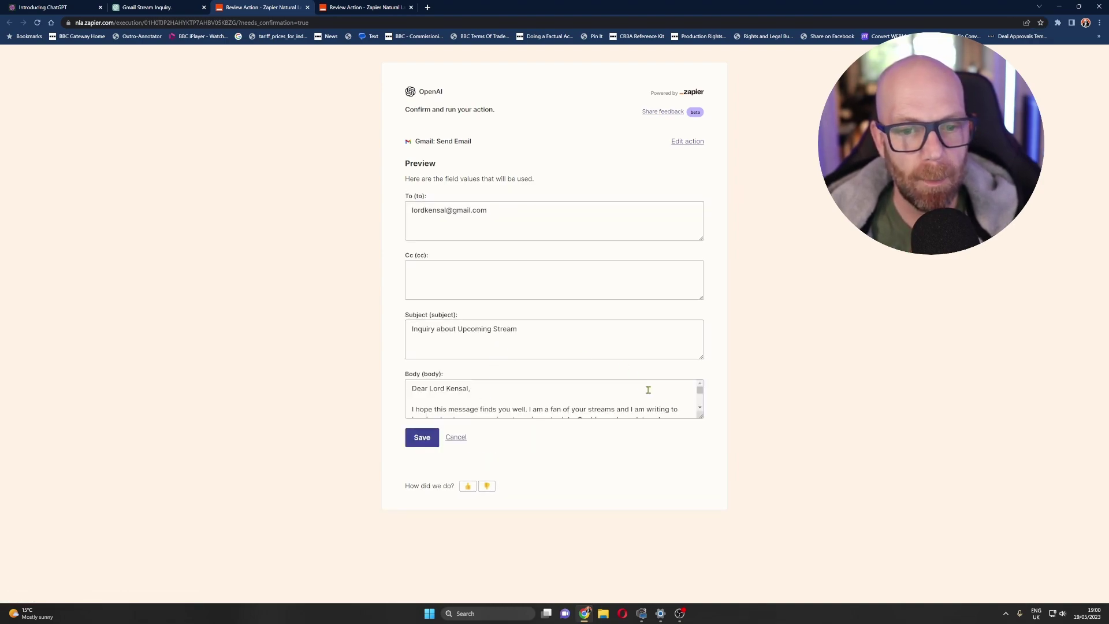
scroll(700, 401, "down", 5)
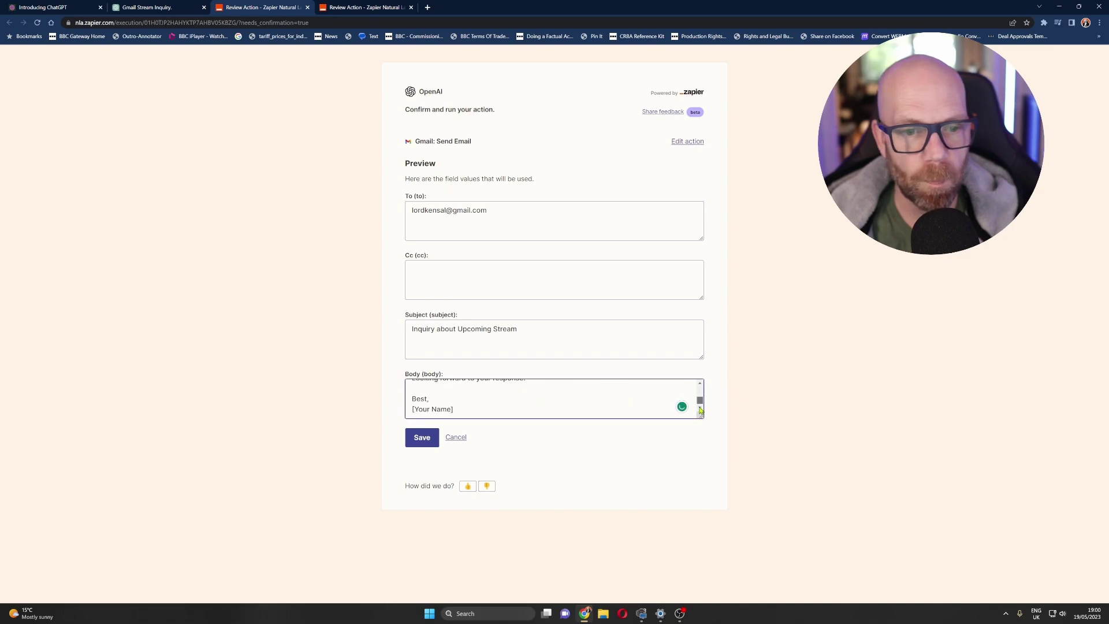
left_click(423, 438)
left_click(453, 411)
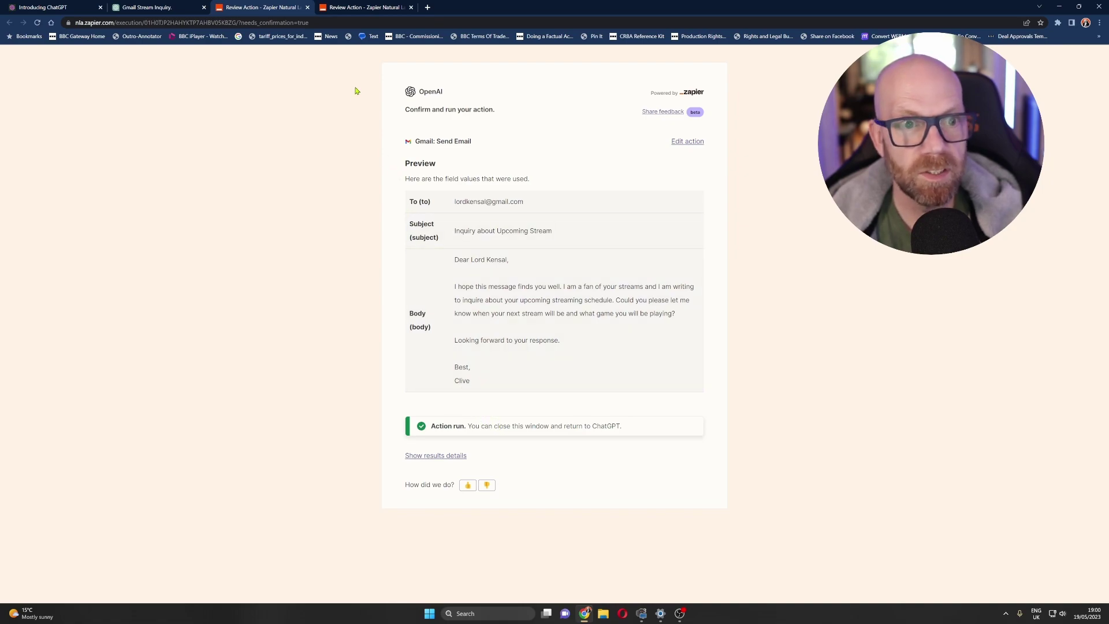
left_click(308, 8)
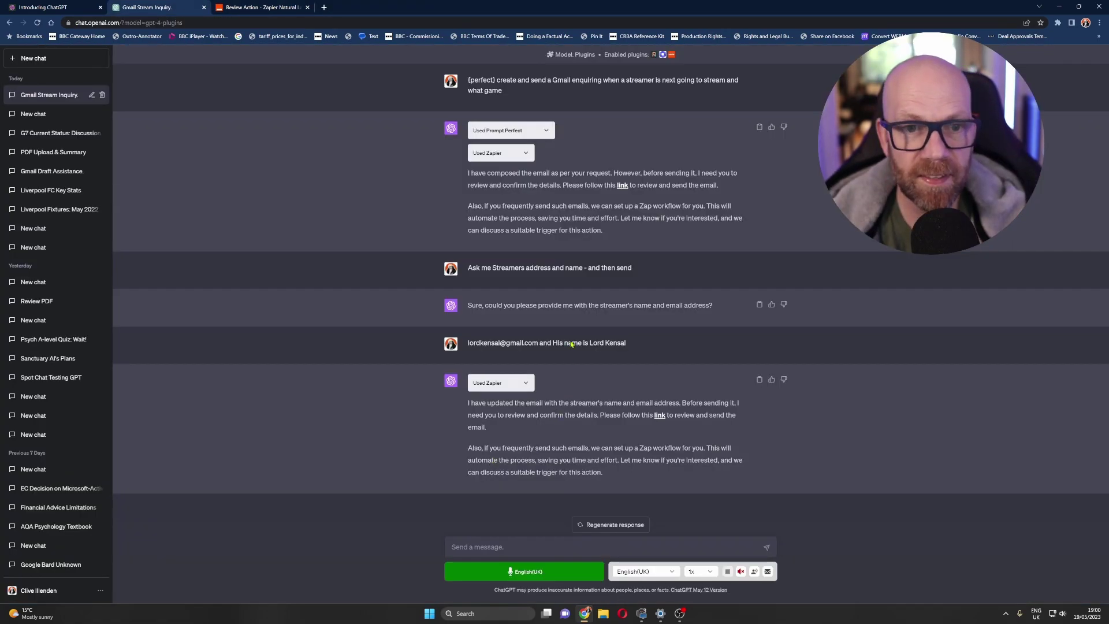
left_click(546, 130)
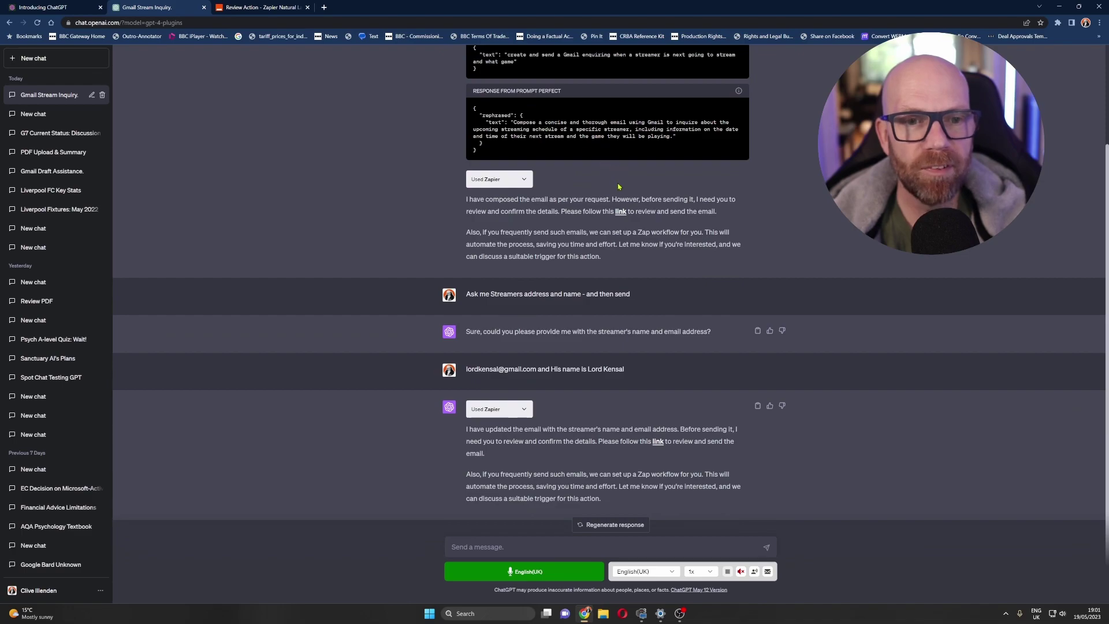
scroll(612, 188, "up", 2)
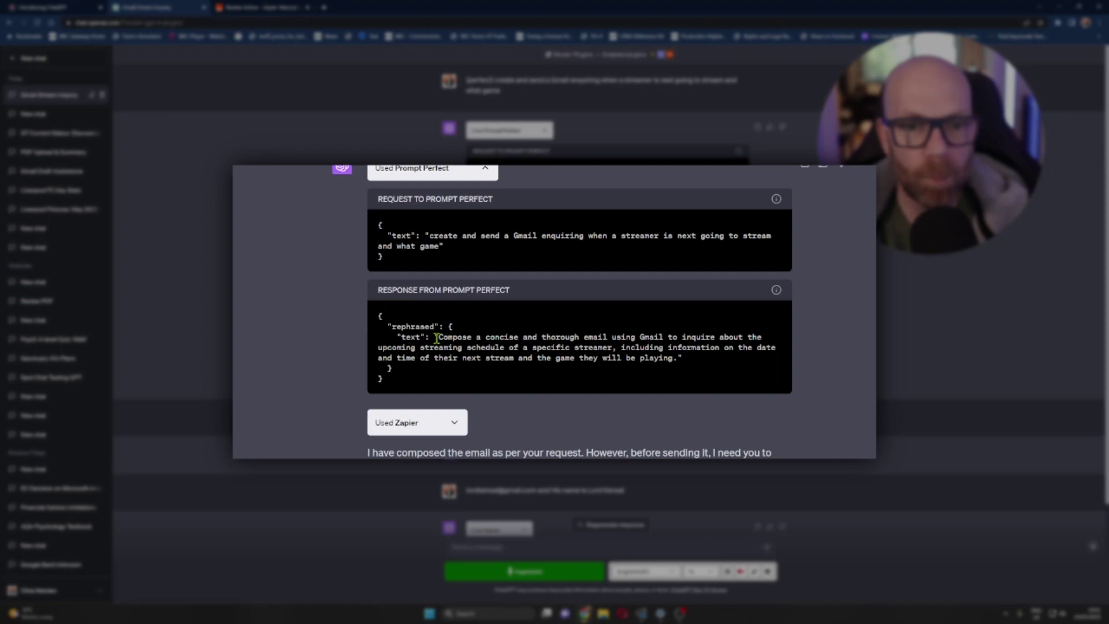
left_click_drag(441, 337, 674, 357)
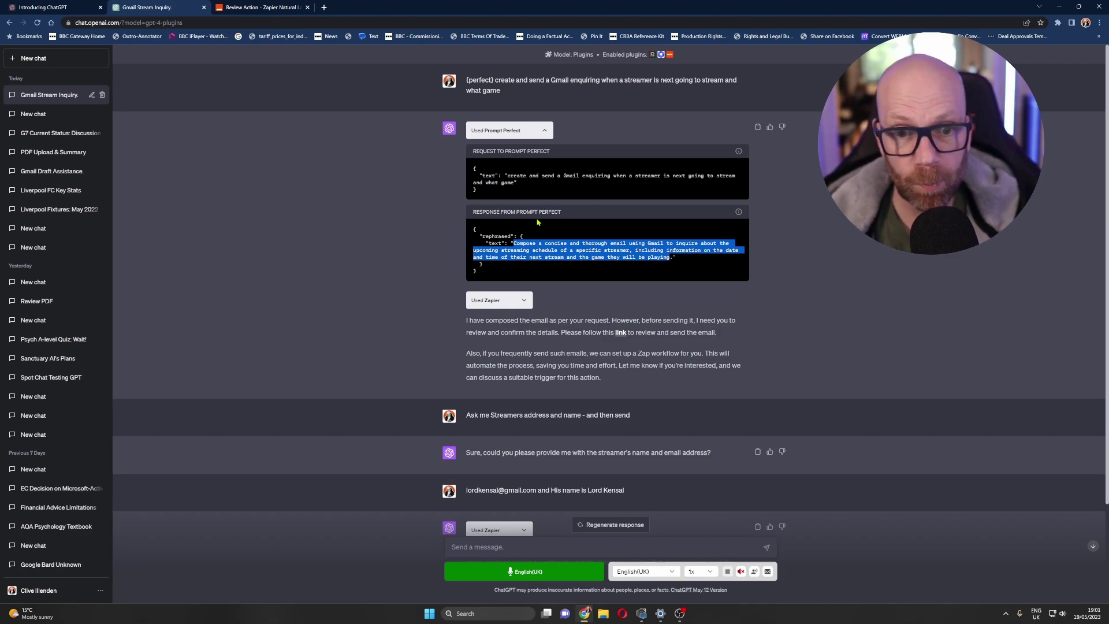
scroll(538, 223, "down", 3)
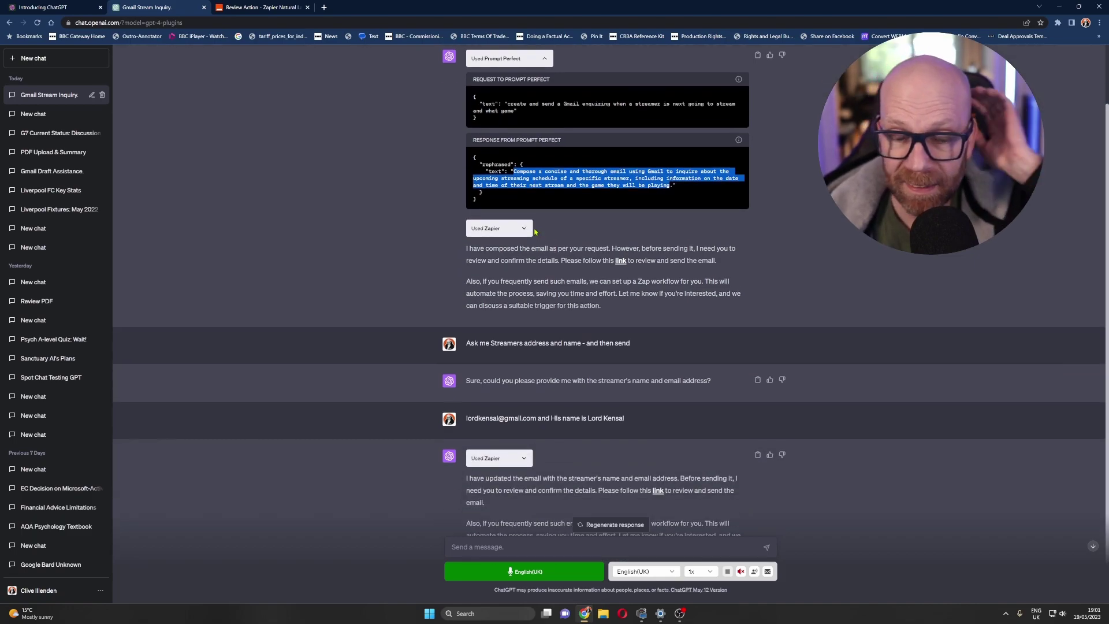
scroll(532, 229, "up", 3)
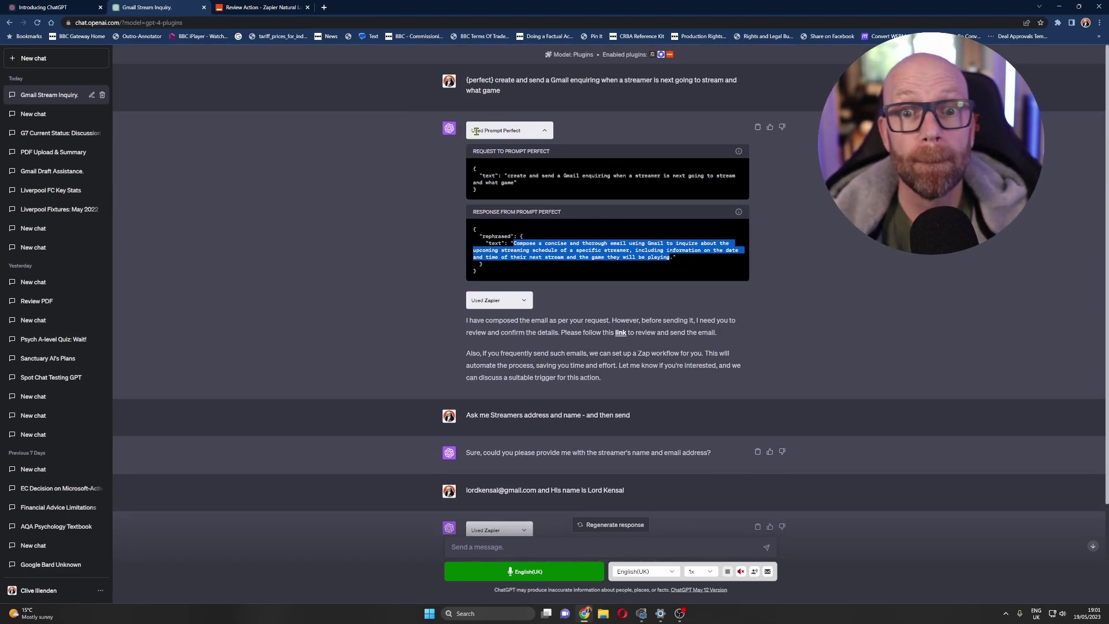
scroll(505, 181, "down", 3)
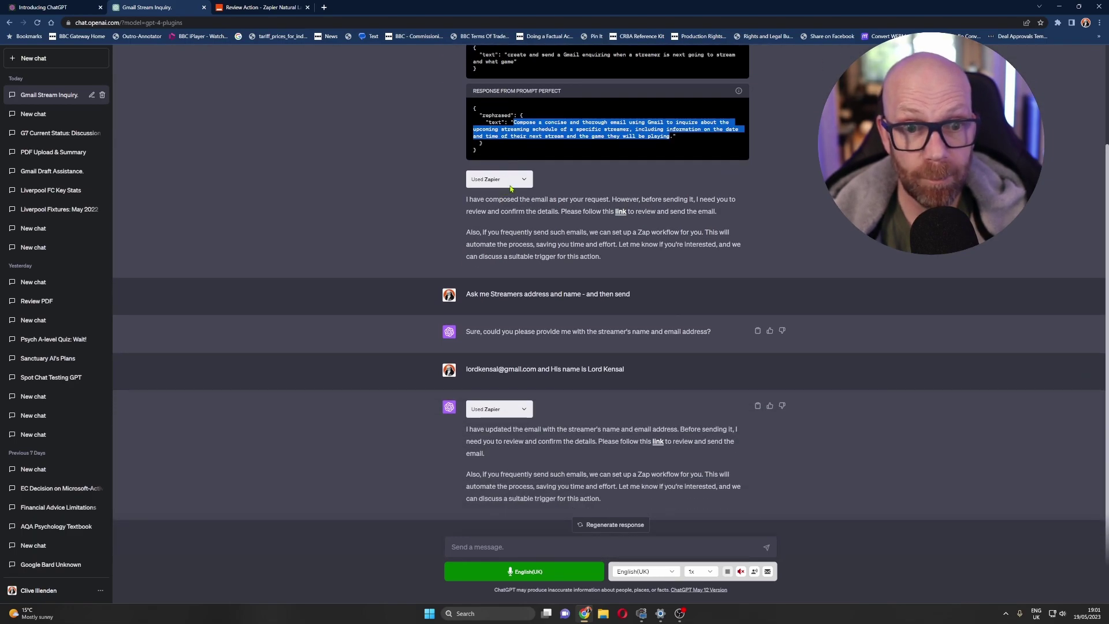
scroll(510, 188, "up", 3)
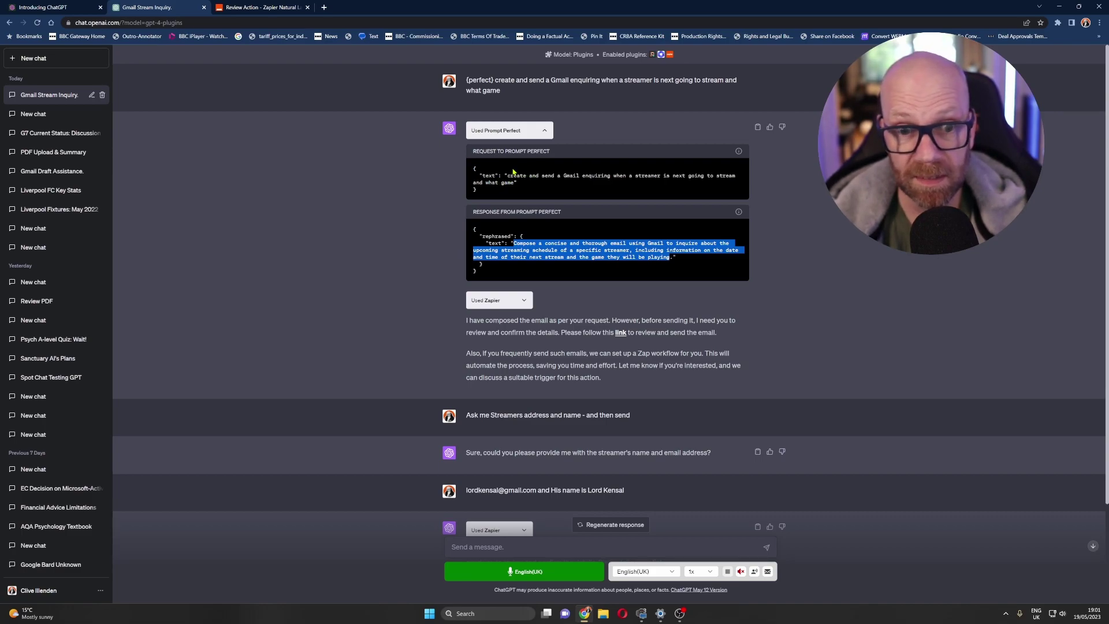
scroll(486, 175, "down", 3)
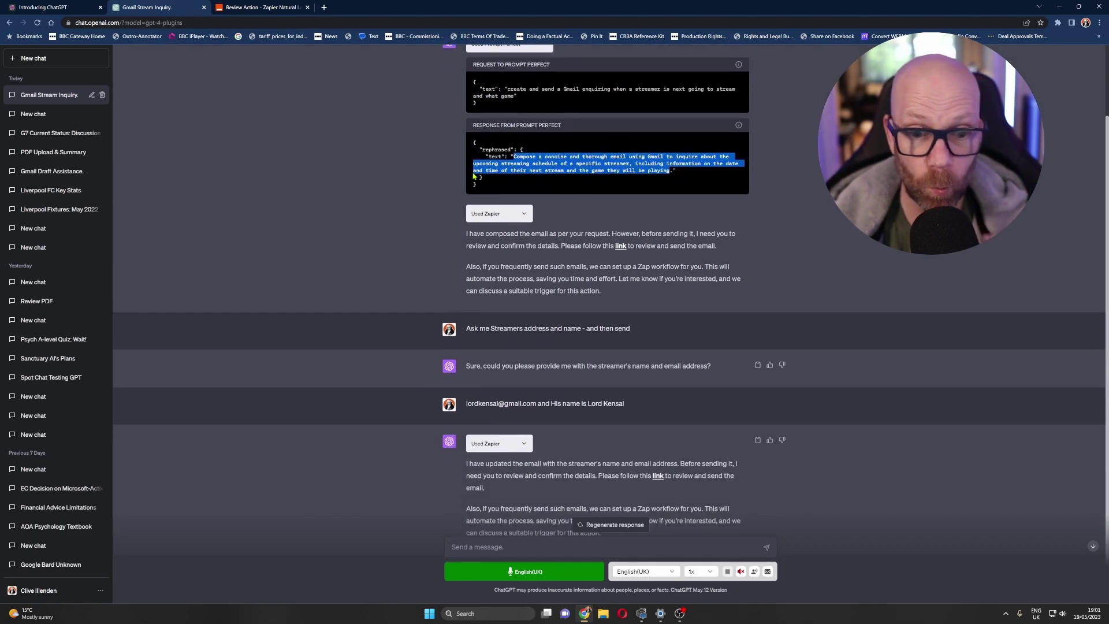
scroll(472, 175, "up", 3)
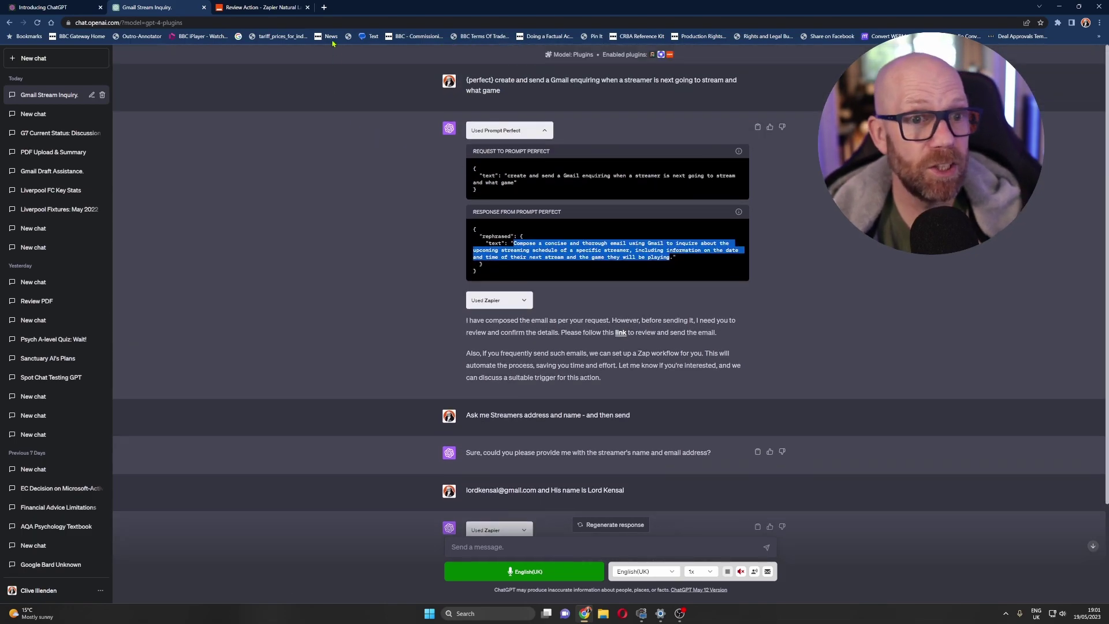
- Open the received 'Inquiry about Upcoming Stream' email in Gmail, check Zapier's confirmation, and return to ChatGPT
left_click(324, 8)
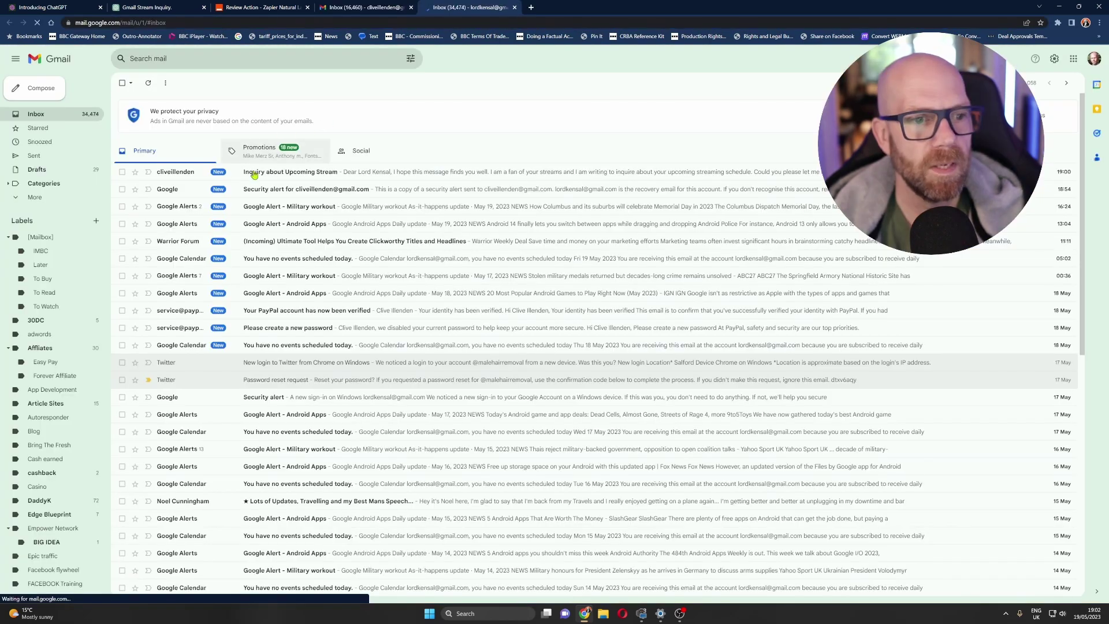
left_click(389, 172)
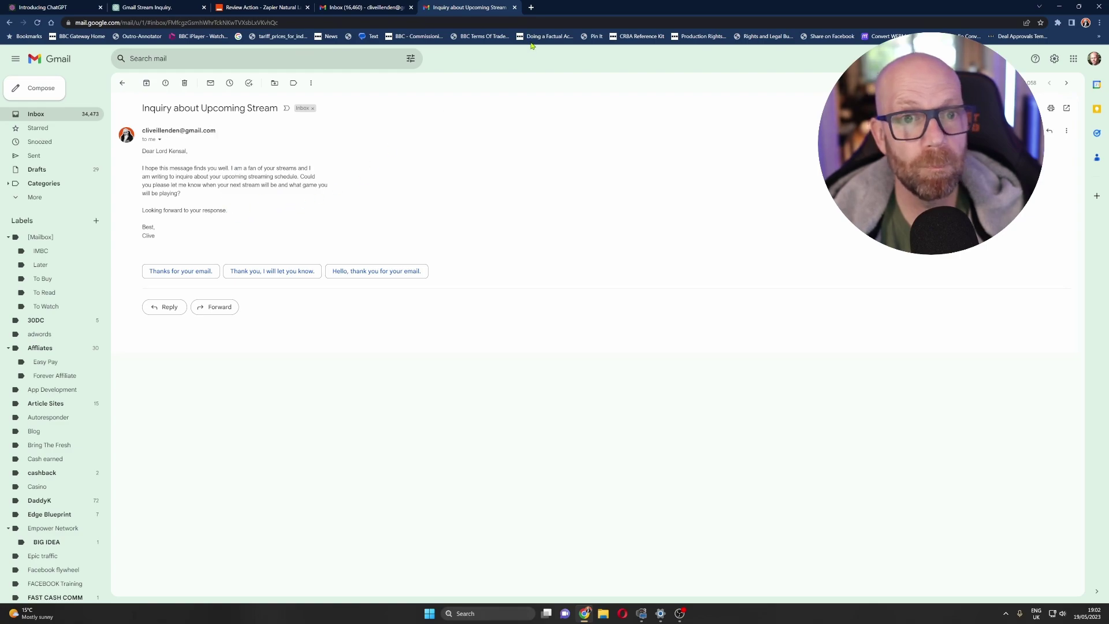
left_click(514, 8)
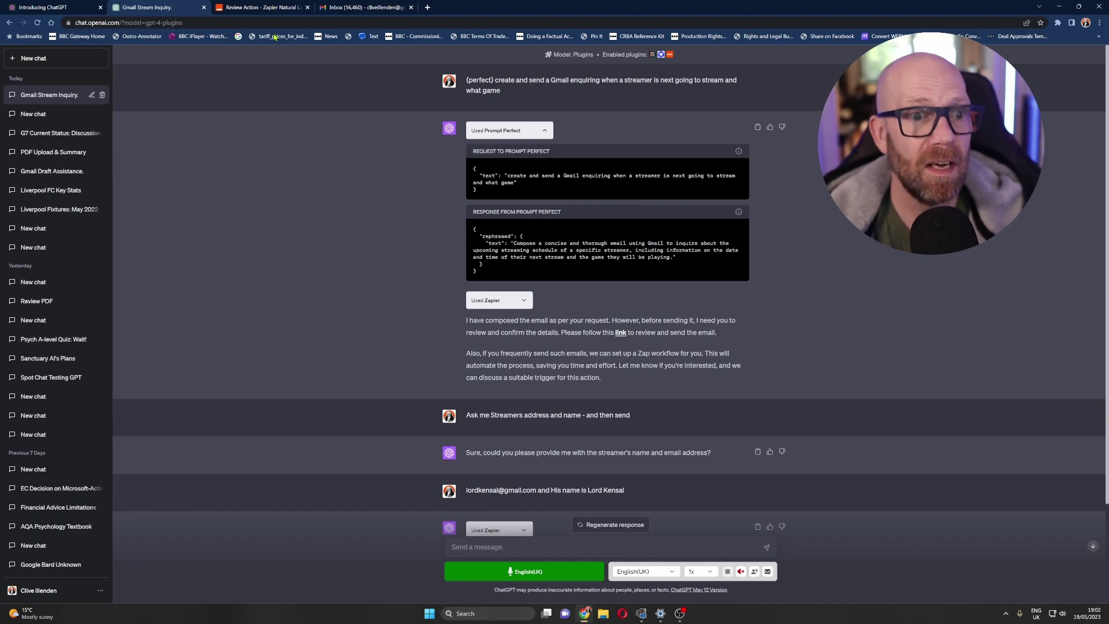
left_click(261, 7)
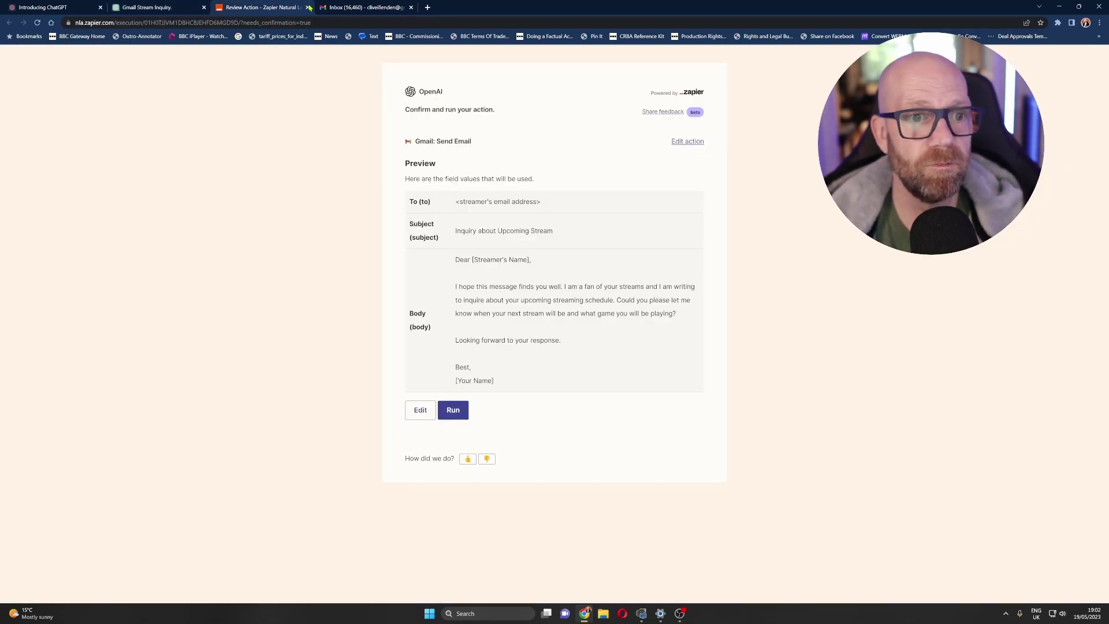
left_click(184, 7)
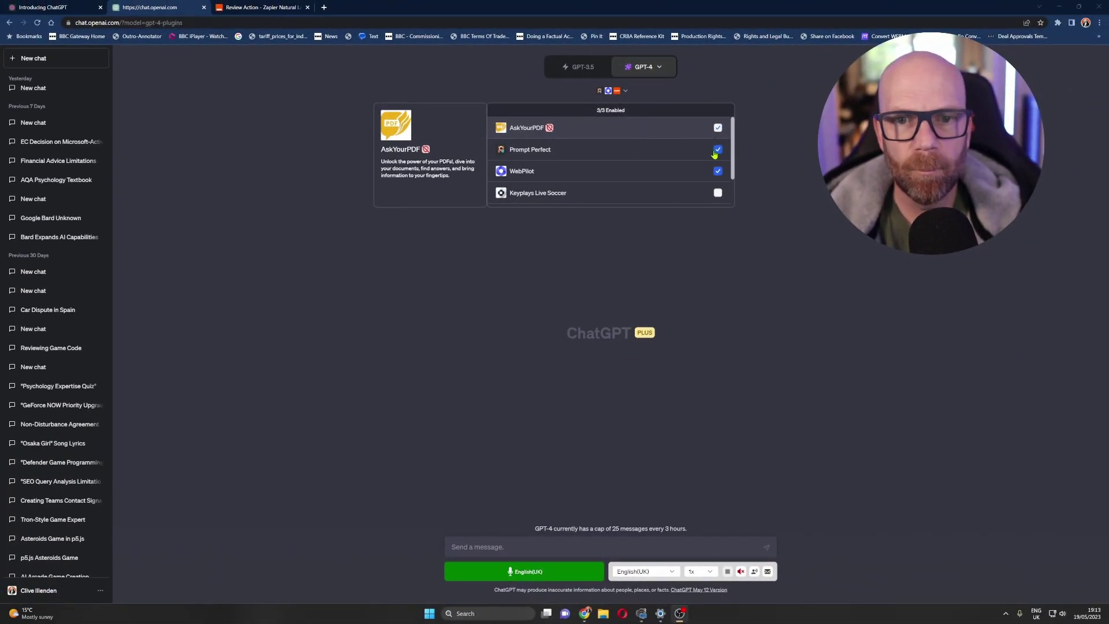
- Swap the Zapier plugin for AskYourPDF and type 'Summarise the following pdf' as the message
left_click(717, 149)
scroll(700, 162, "down", 1)
left_click(718, 174)
left_click(720, 179)
scroll(716, 161, "up", 3)
left_click(716, 129)
left_click(533, 547)
type("Summarise the following pdf")
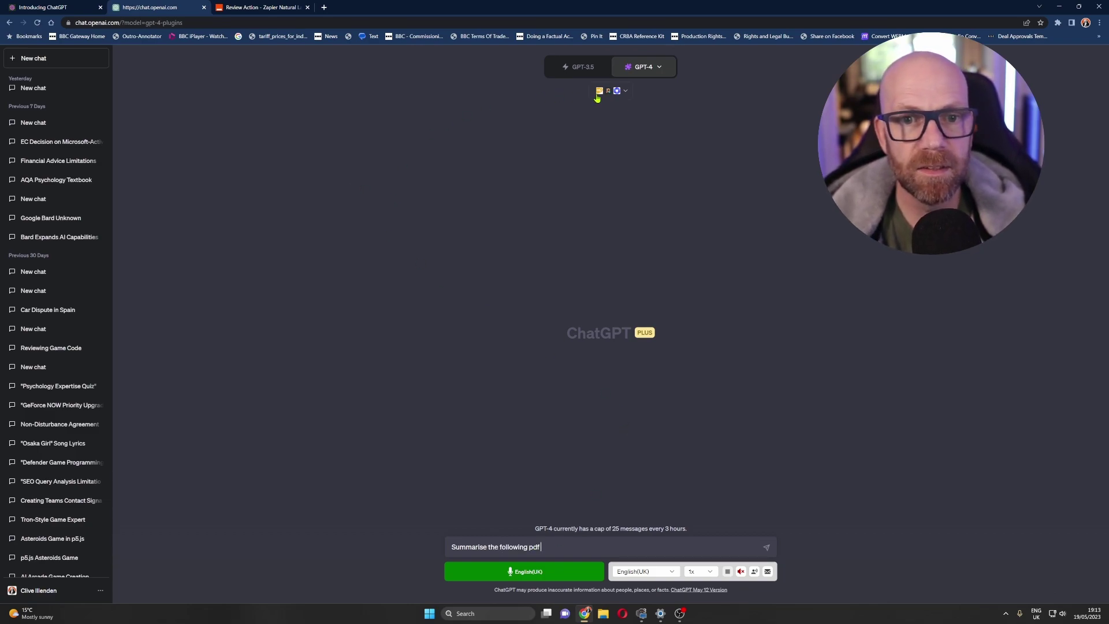
- Open a new tab and bring up the Google apps launcher to reach Drive
left_click(324, 7)
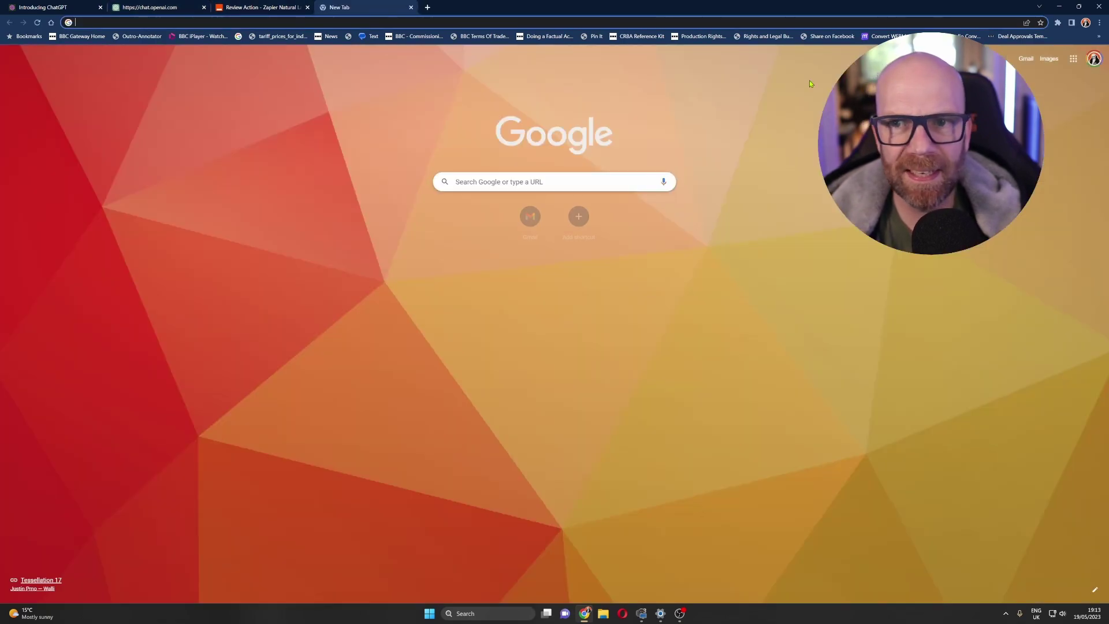
left_click(1073, 58)
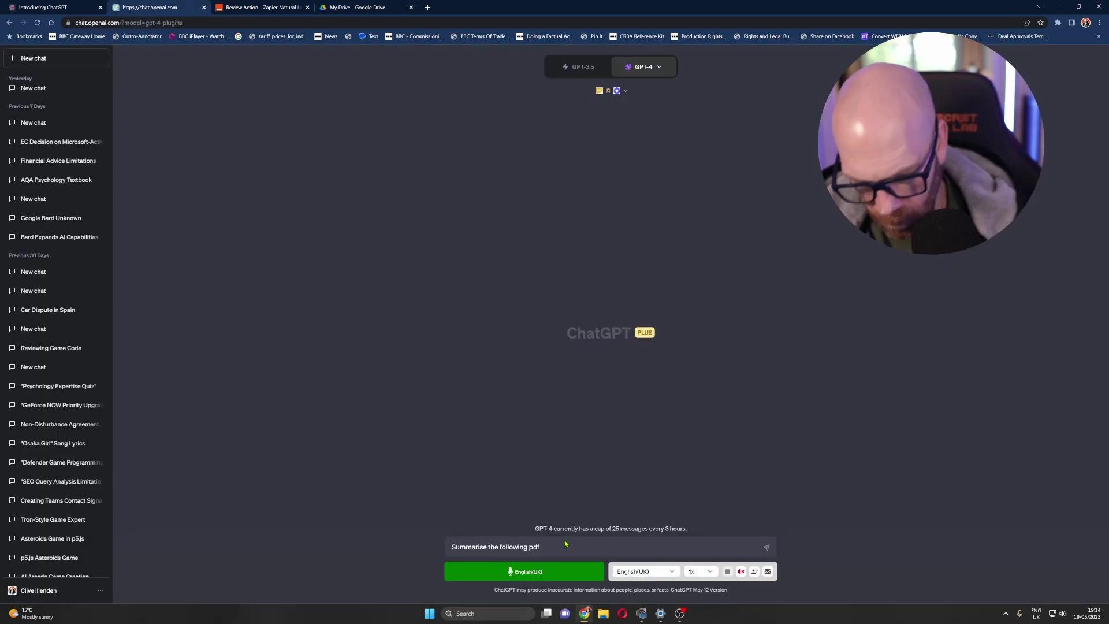
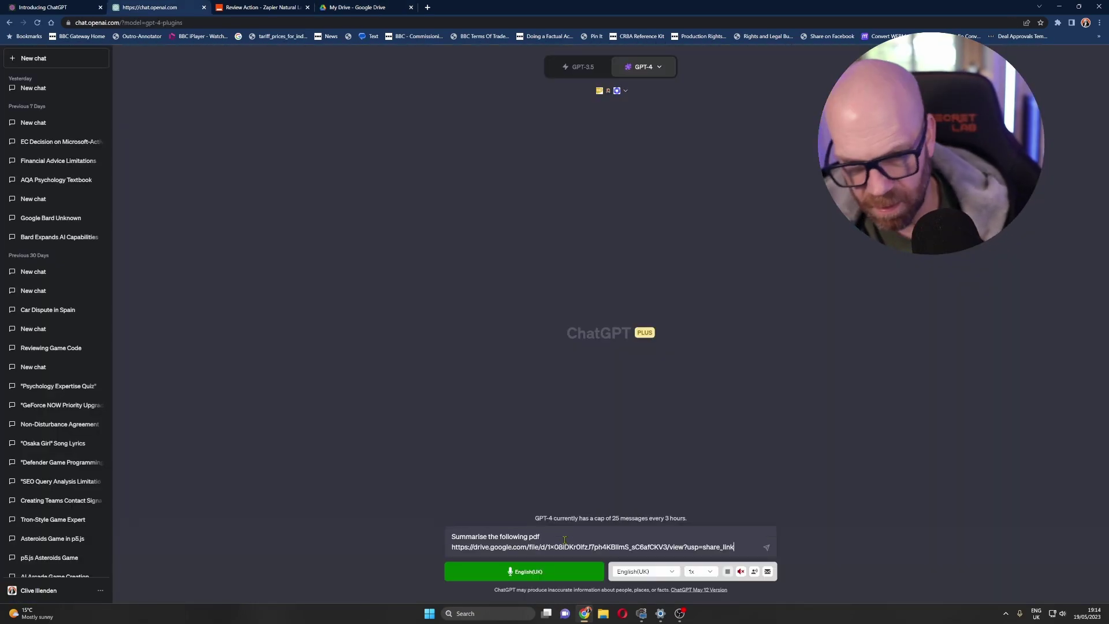
- Send the summarise request with the pasted Drive PDF link, then open the AskYourPdf upload site
key("Return")
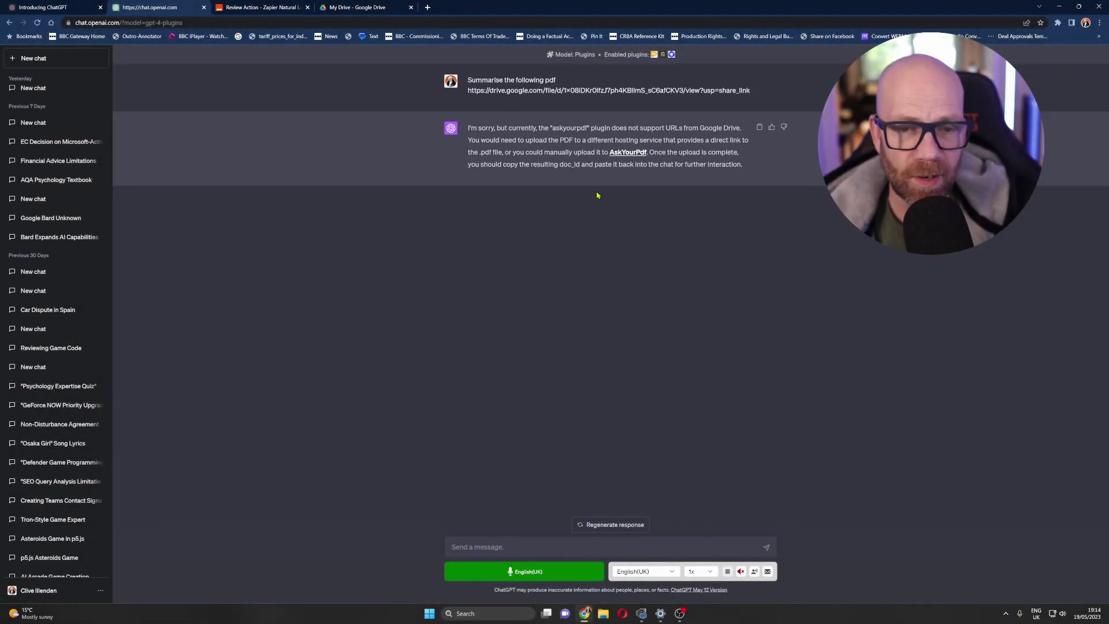
left_click(625, 156)
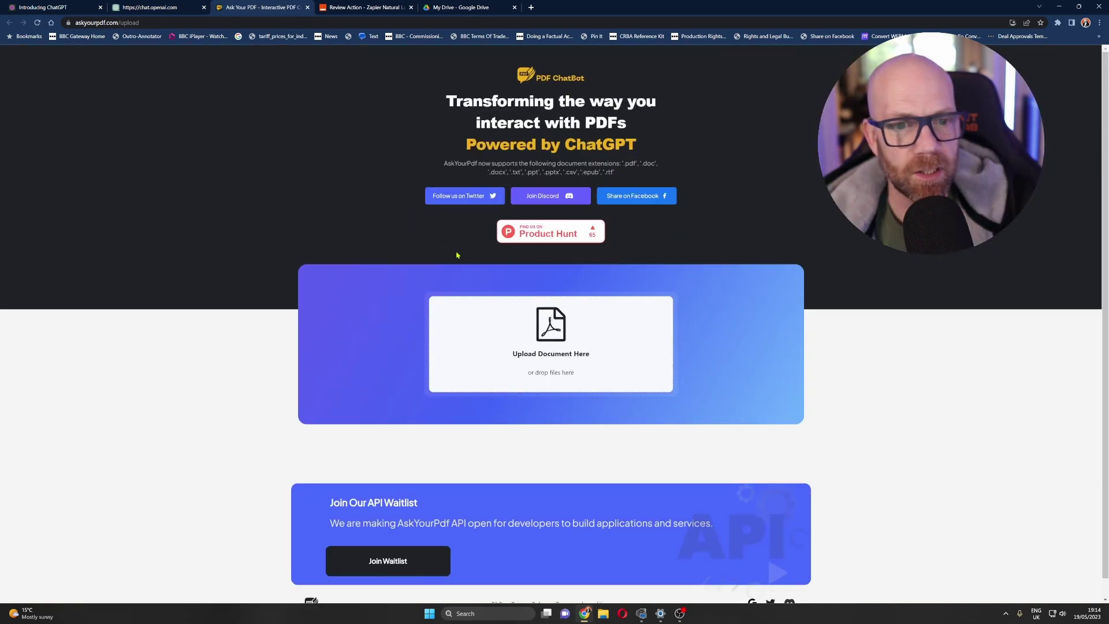
- Upload the Embargoed_Drafts_GFN_Thursday_May_18 PDF to AskYourPDF and copy its doc_id
left_click(546, 331)
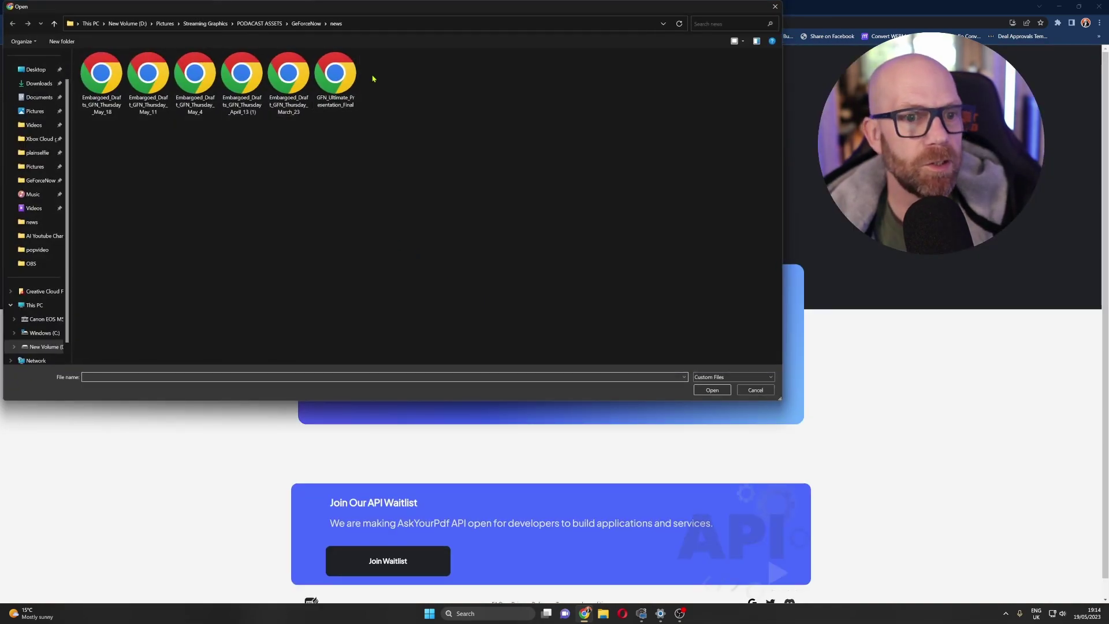
double_click(104, 84)
left_click(643, 348)
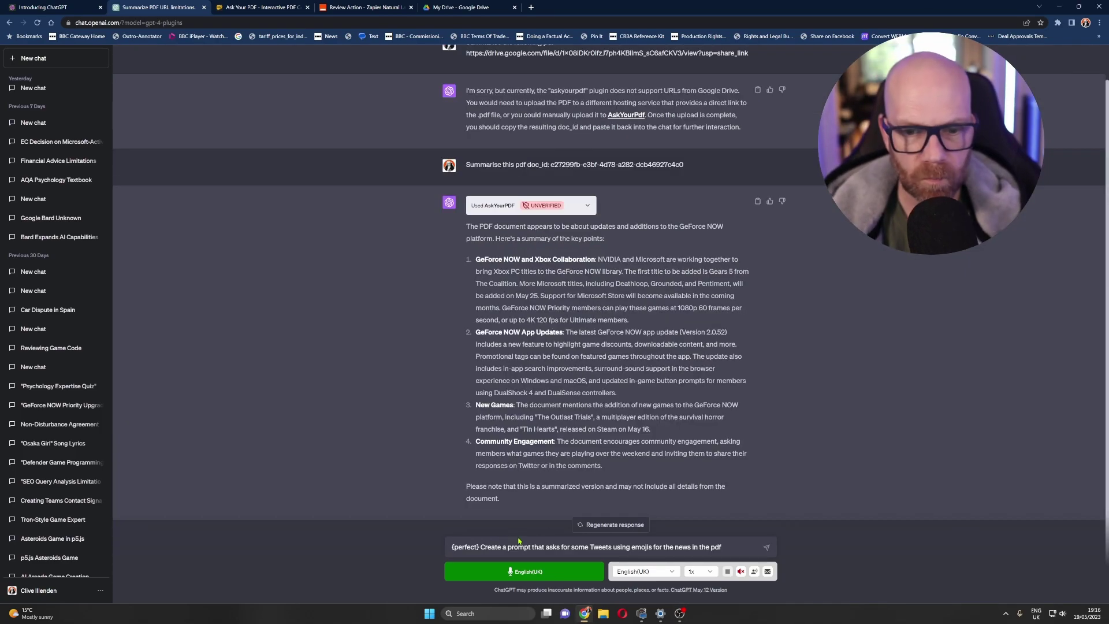
- Send the Prompt Perfect request for emoji tweets about the GeForce NOW news in the PDF
key("Return")
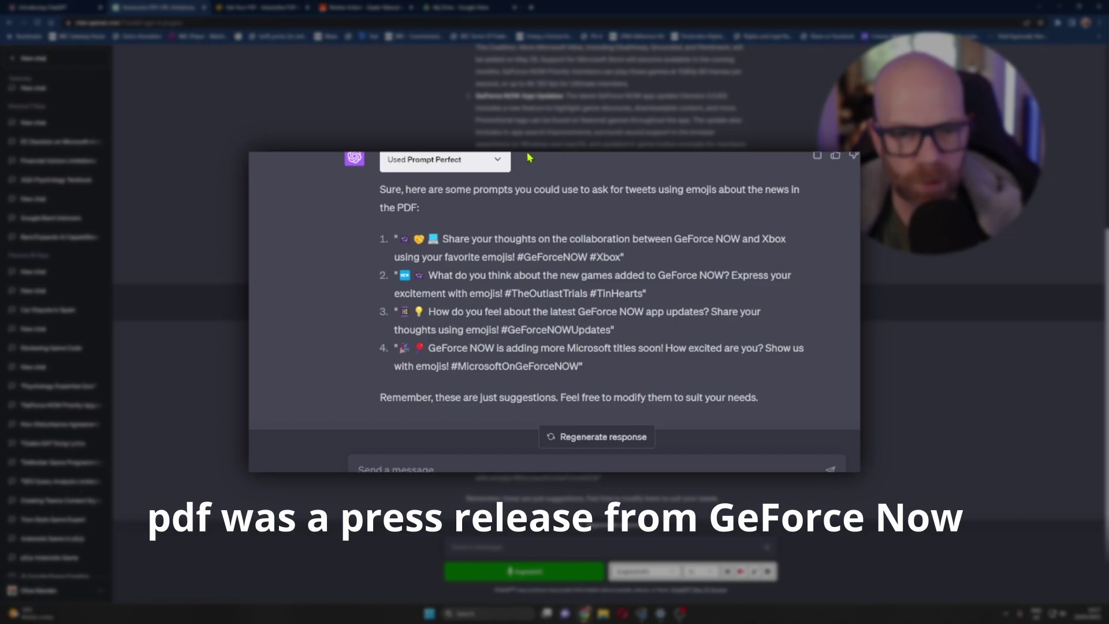
- Expand the Used Prompt Perfect details, review the summary, and paste the '{perfect} Create a quiz based on the news in the pdf' request
left_click(497, 162)
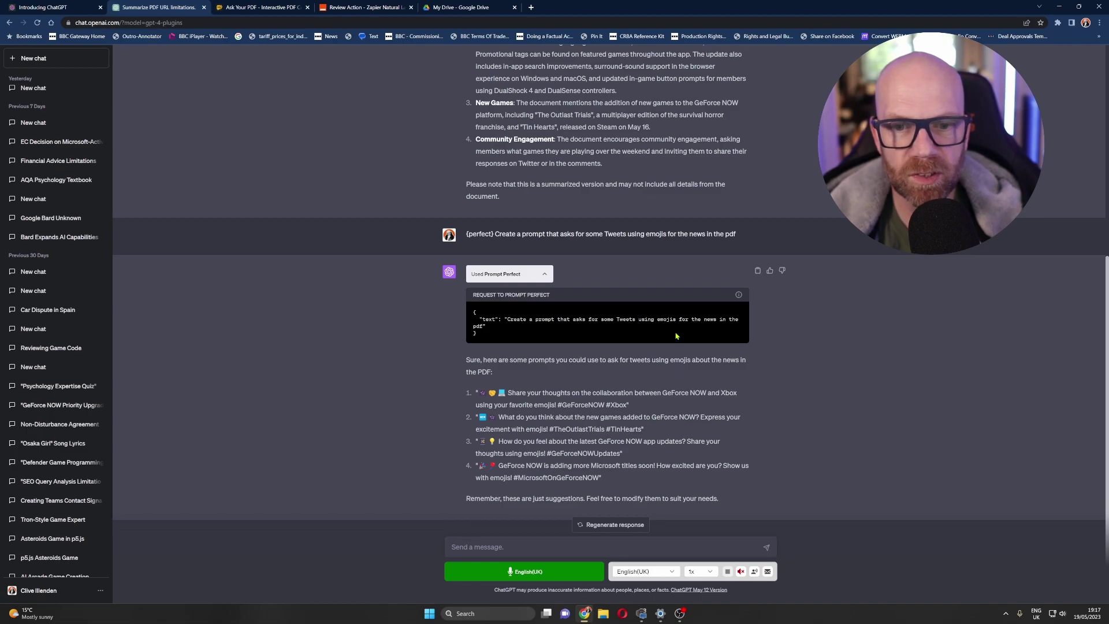
scroll(681, 332, "up", 6)
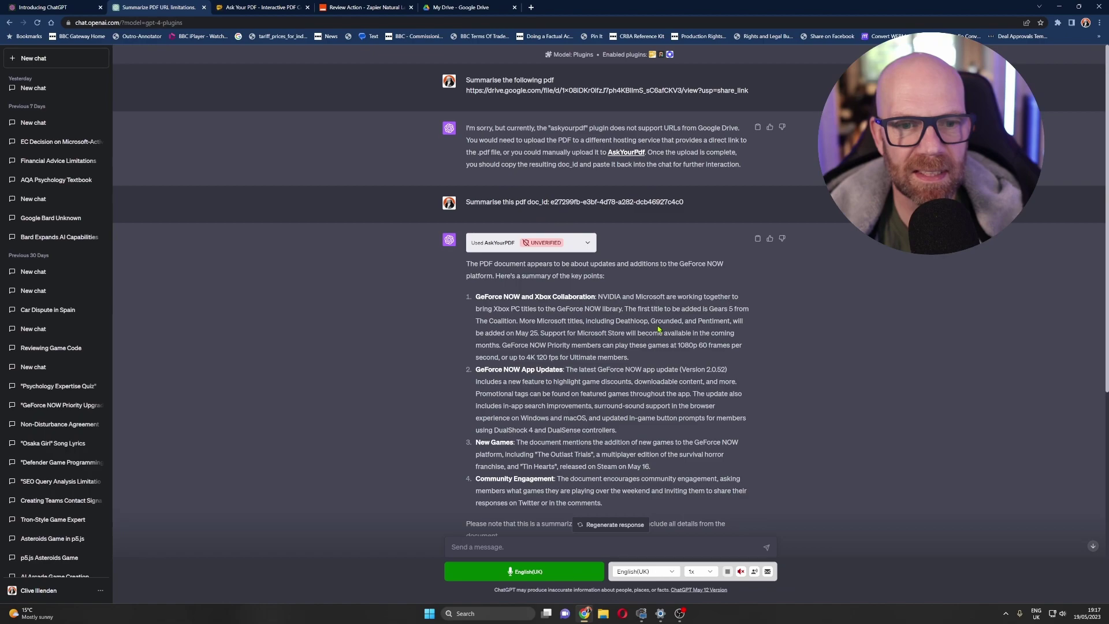
scroll(642, 322, "down", 5)
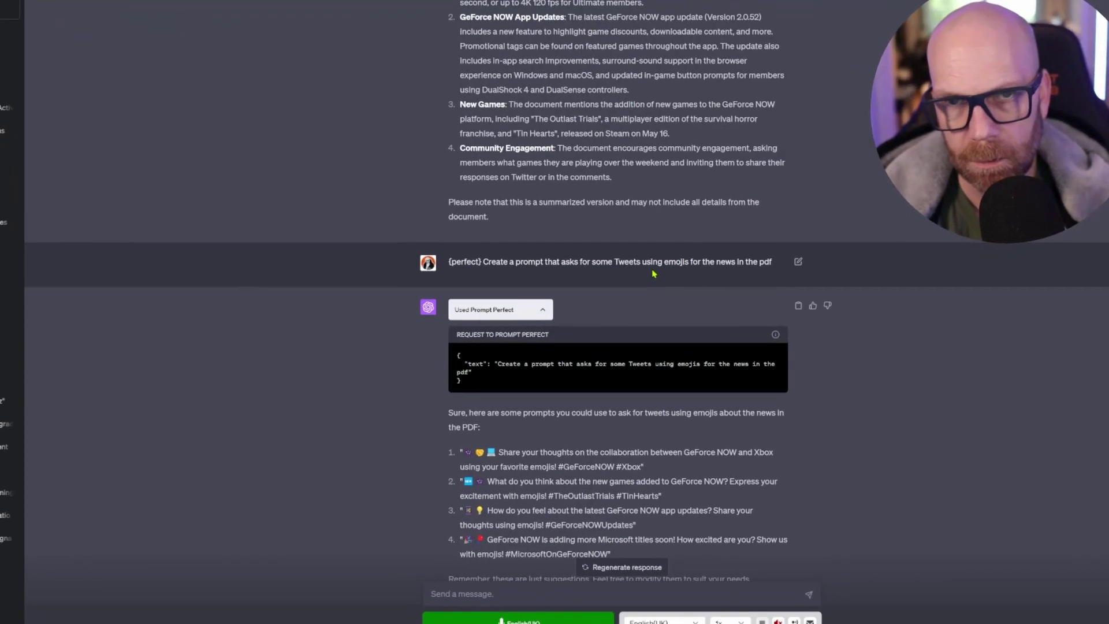
scroll(654, 273, "down", 1)
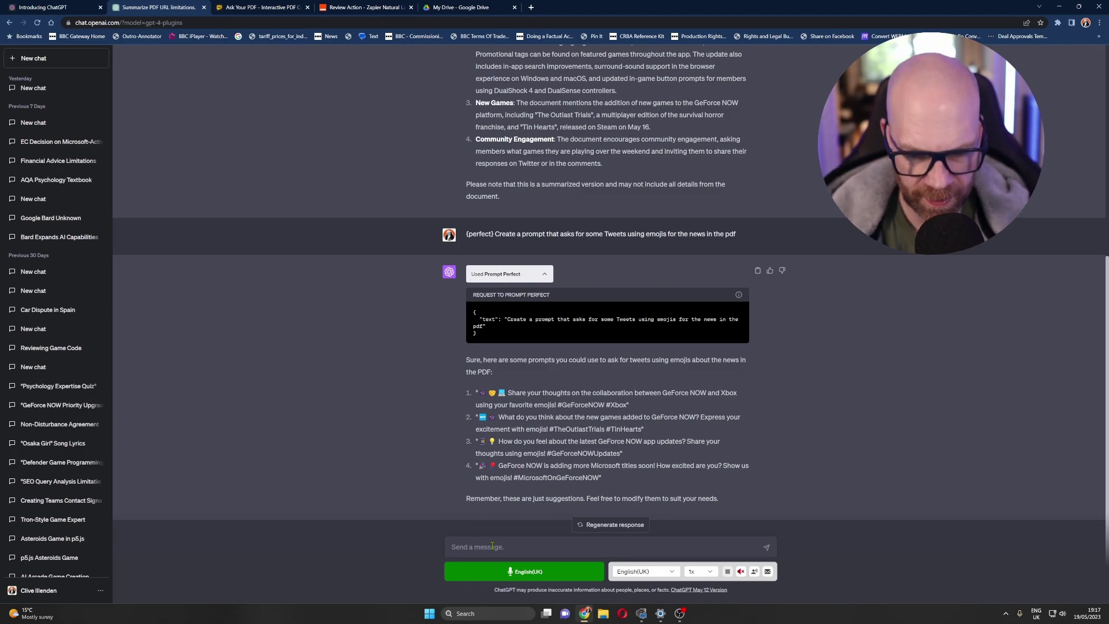
key("ctrl+v")
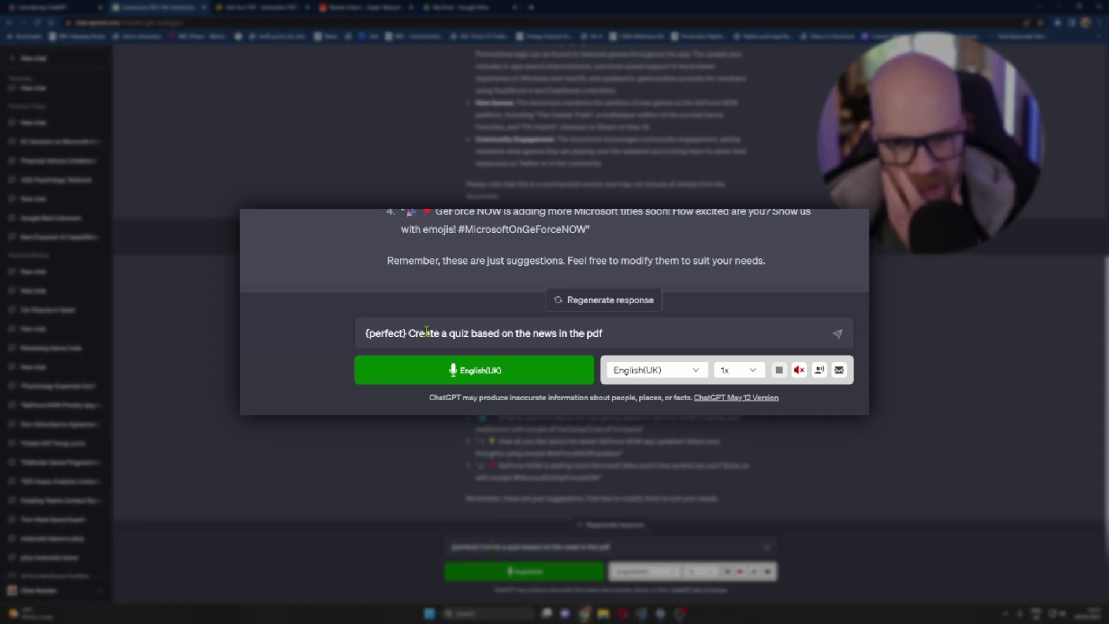
- Send the GeForce NOW multiple-choice quiz request and expand Prompt Perfect's rephrased quiz brief
key("Return")
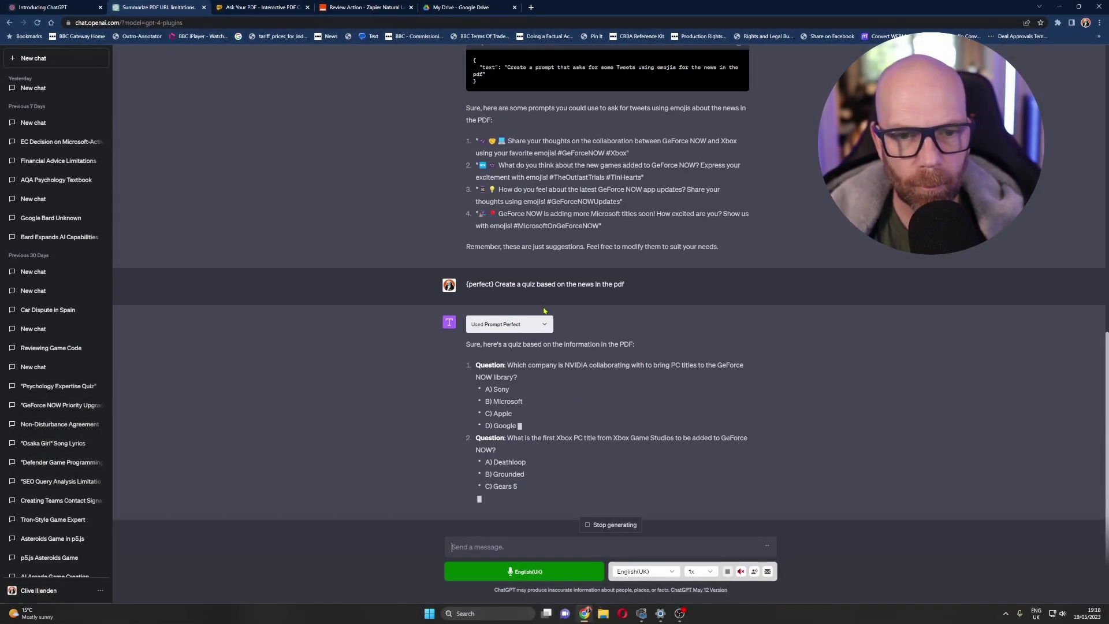
left_click(544, 327)
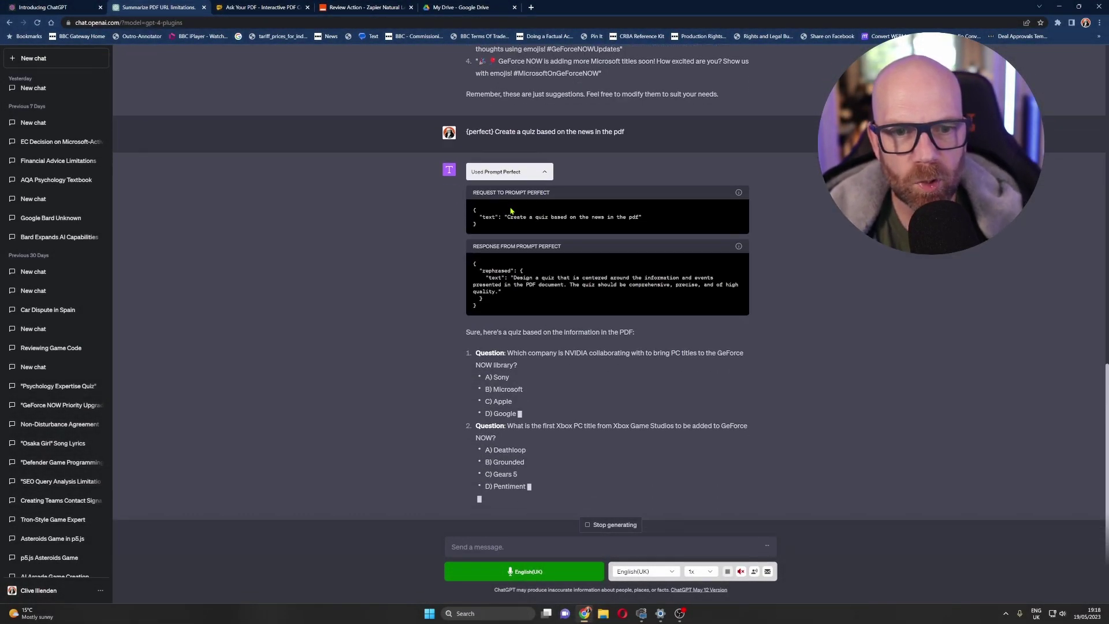